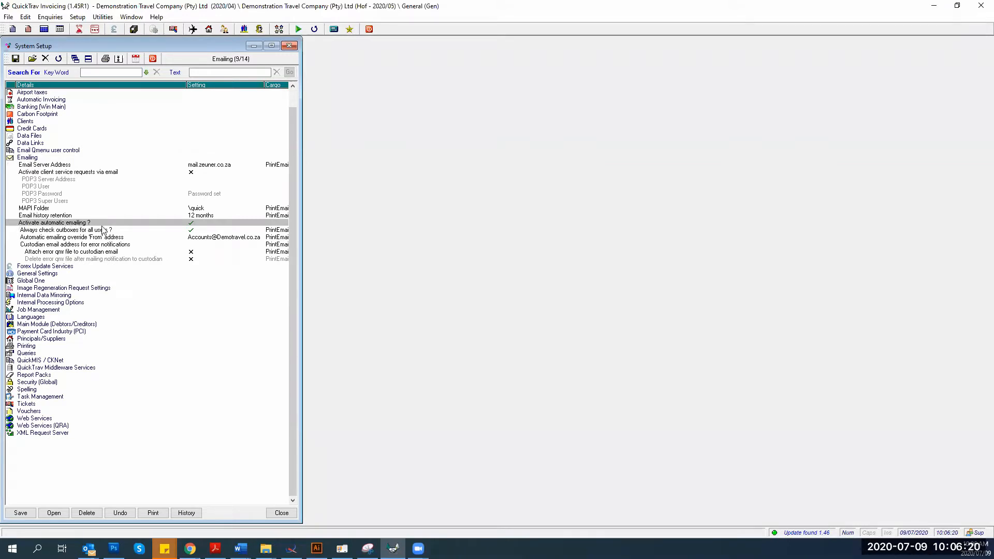
Toggle 'Activate automatic emailing ?' off and back on, then open 'Always check outboxes for all users ?'
double_click(103, 221)
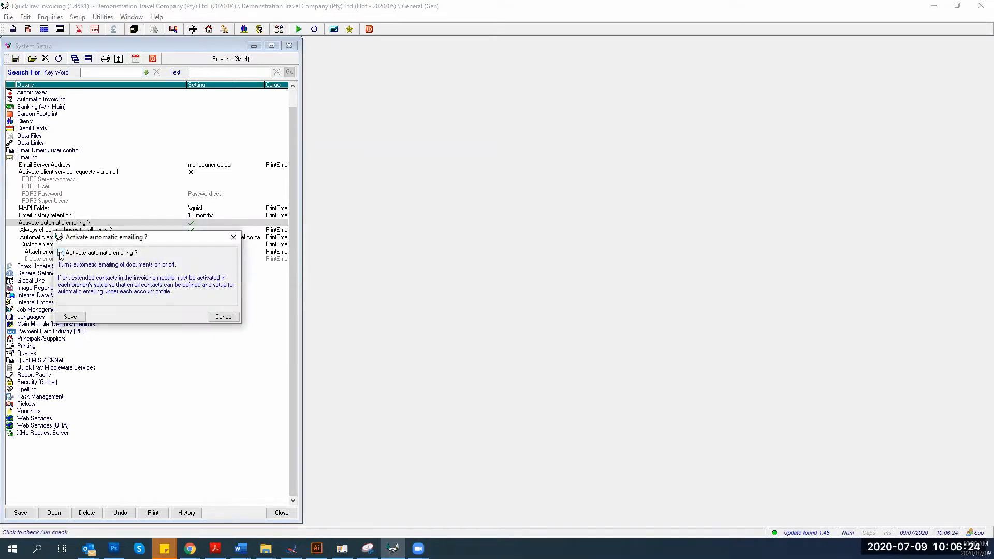
left_click(69, 317)
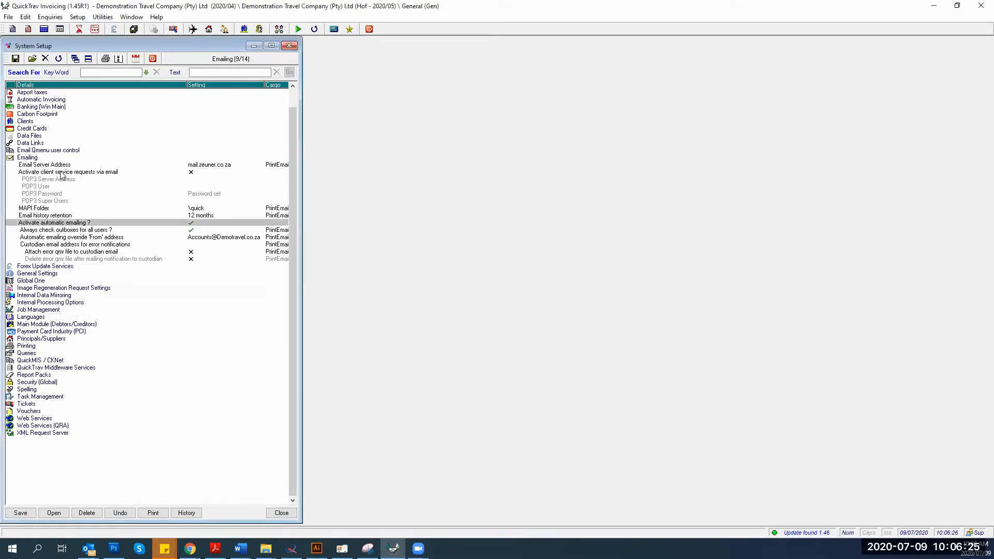
double_click(76, 223)
double_click(75, 222)
double_click(76, 224)
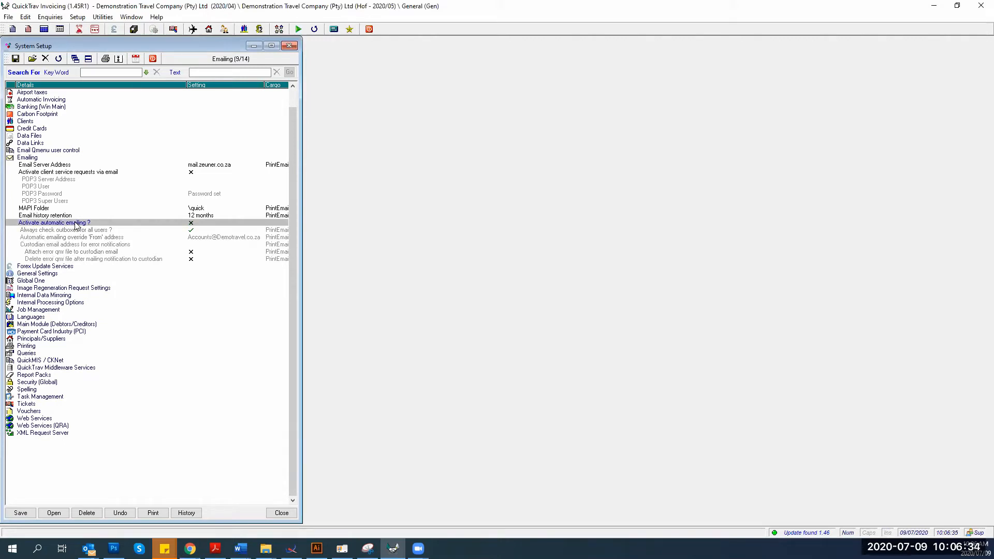
double_click(76, 224)
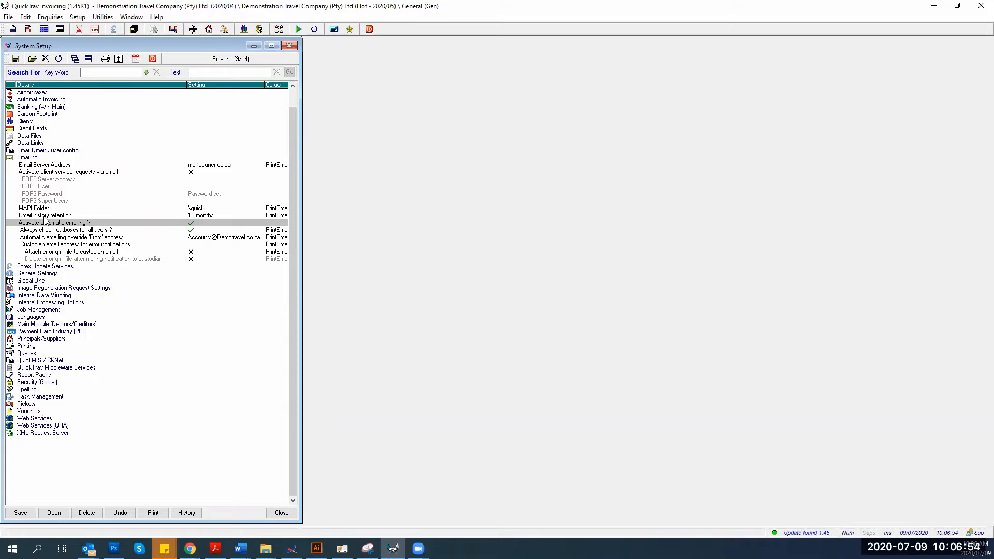
double_click(42, 231)
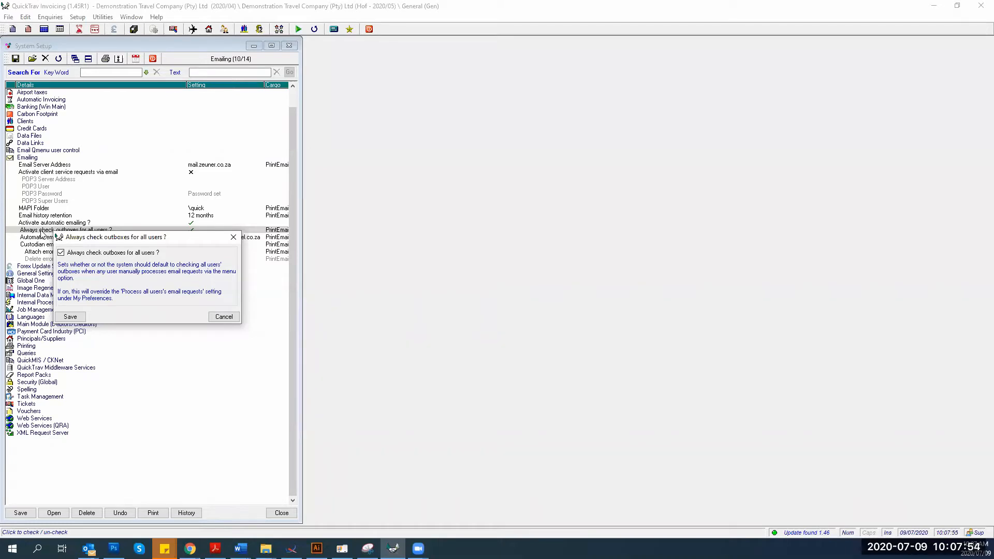
Save outbox checking for all users and open the custodian error-notification email setting
left_click(70, 316)
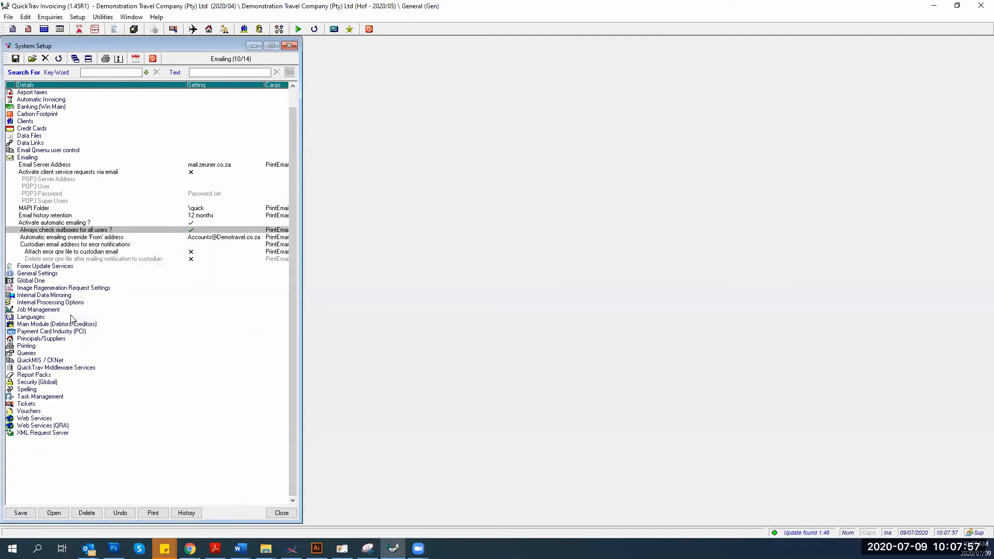
left_click(46, 238)
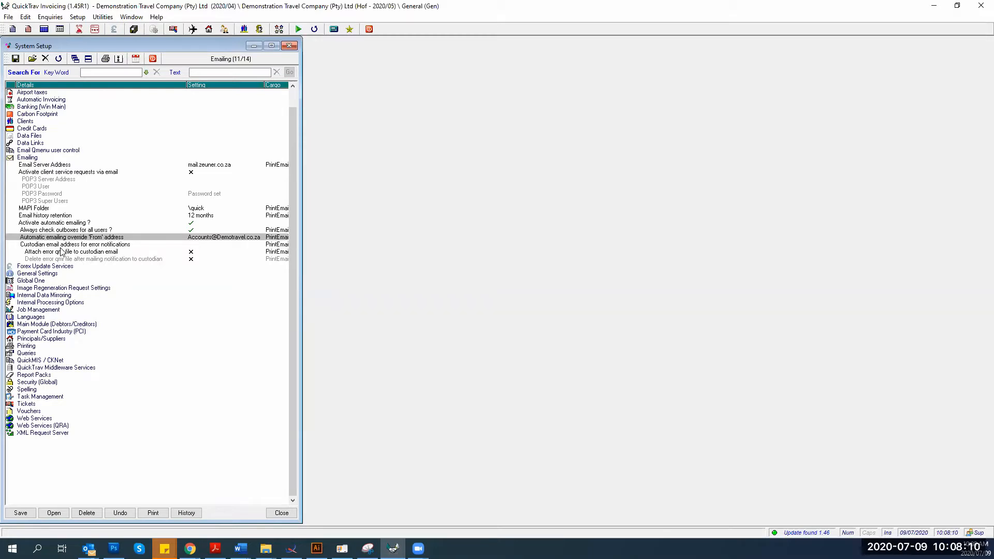
key("Down")
key("Return")
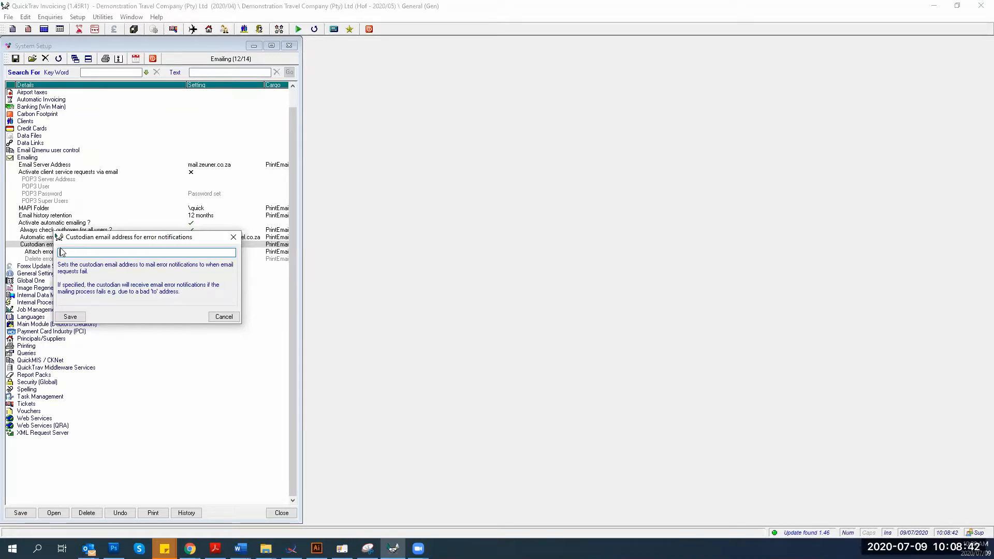
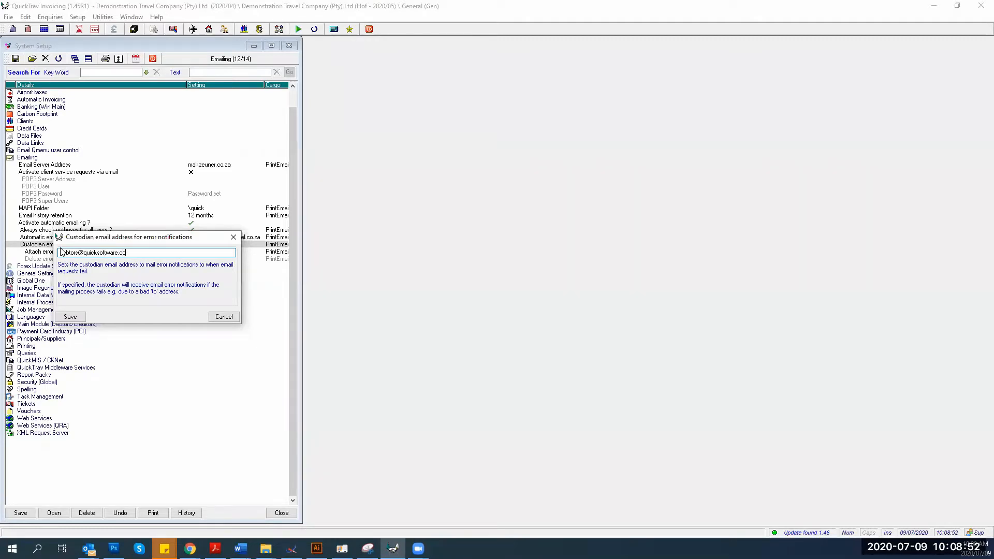
Enter the custodian e-mail address, correcting a typo, and save it
left_click(75, 317)
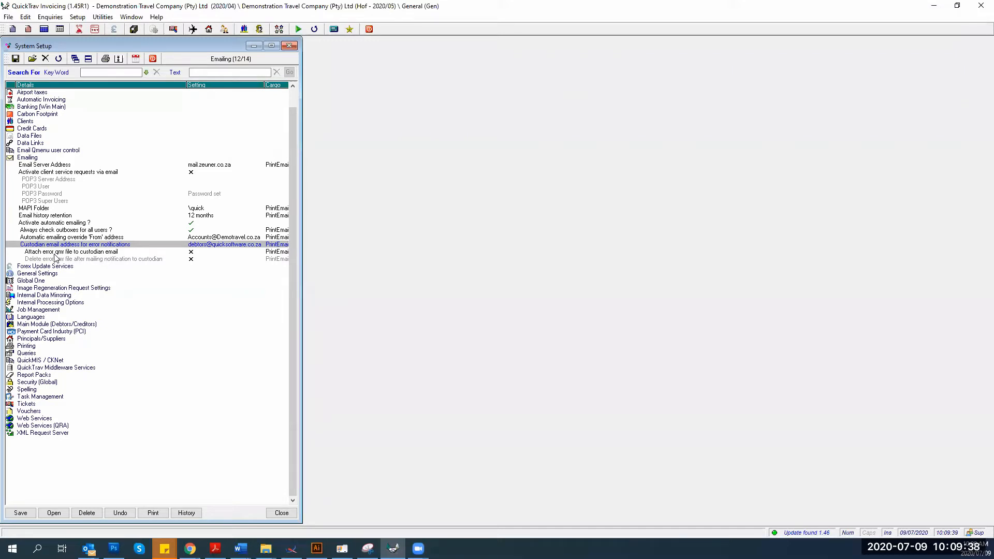
left_click(48, 237)
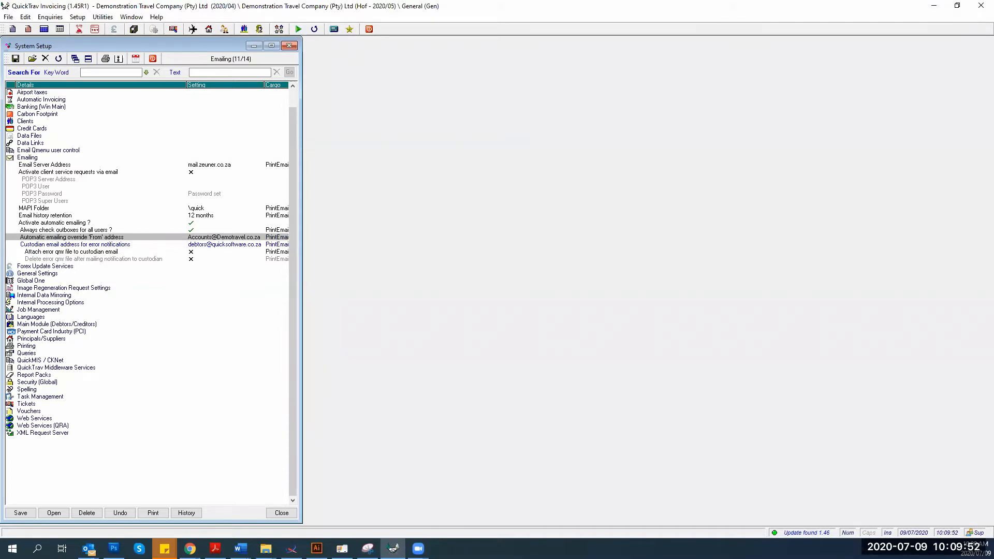
double_click(122, 237)
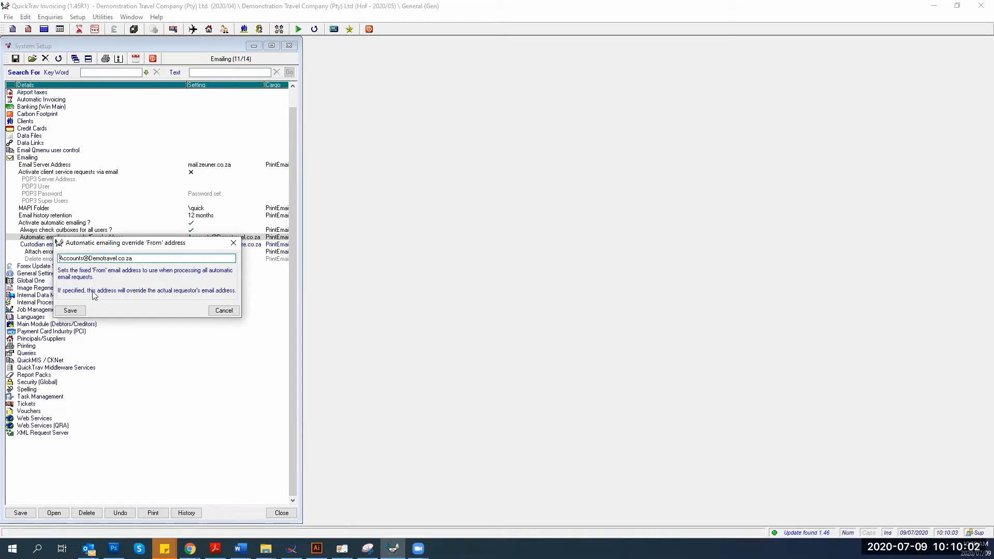
left_click(71, 310)
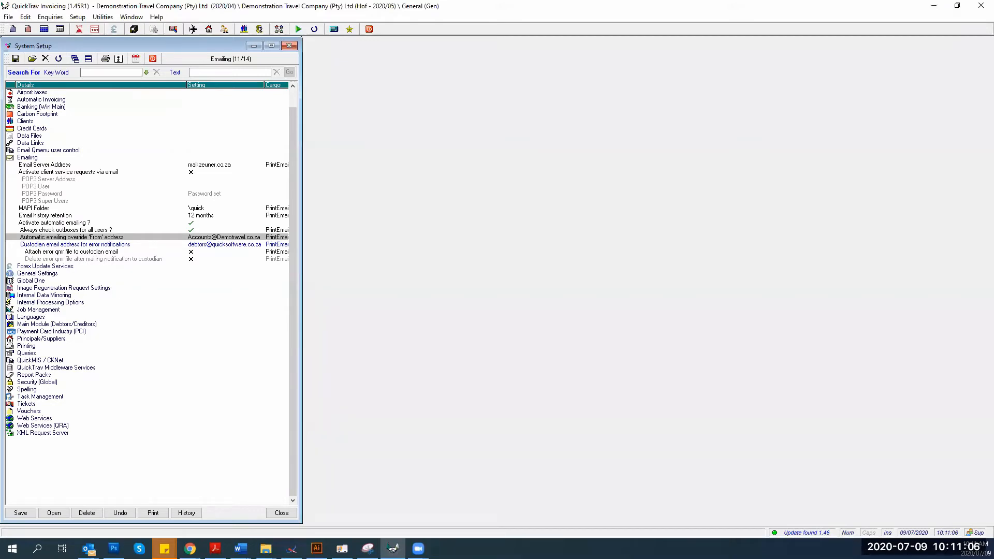
Save the Emailing settings and close System Setup
left_click(20, 516)
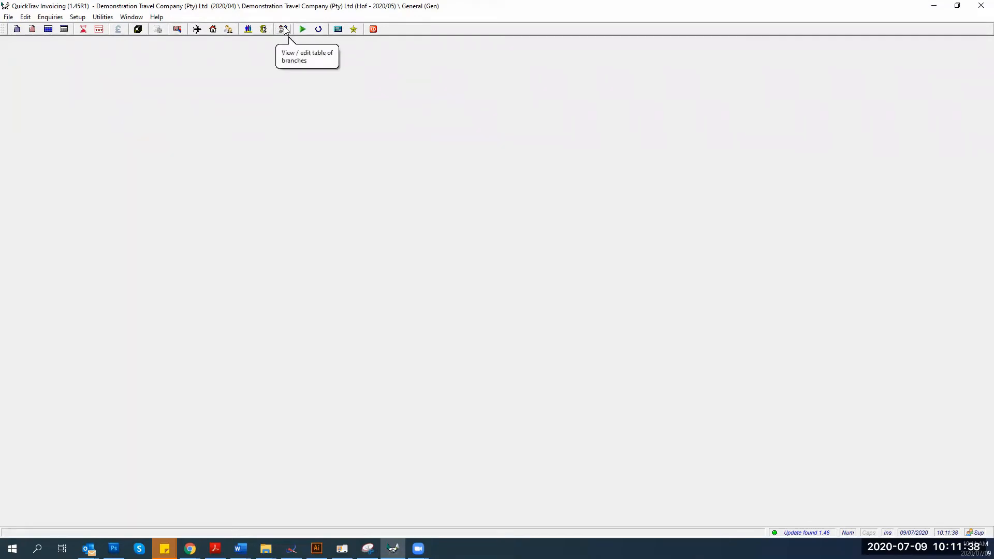
From company setup, list the branches and open Branch Settings for the Hof head-office branch
left_click(77, 18)
mouse_move(100, 127)
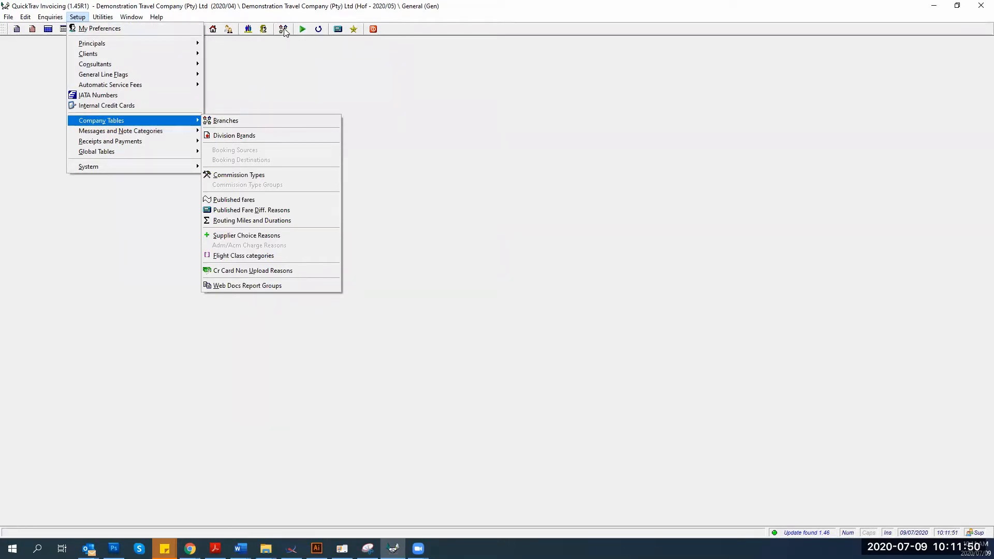
left_click(228, 120)
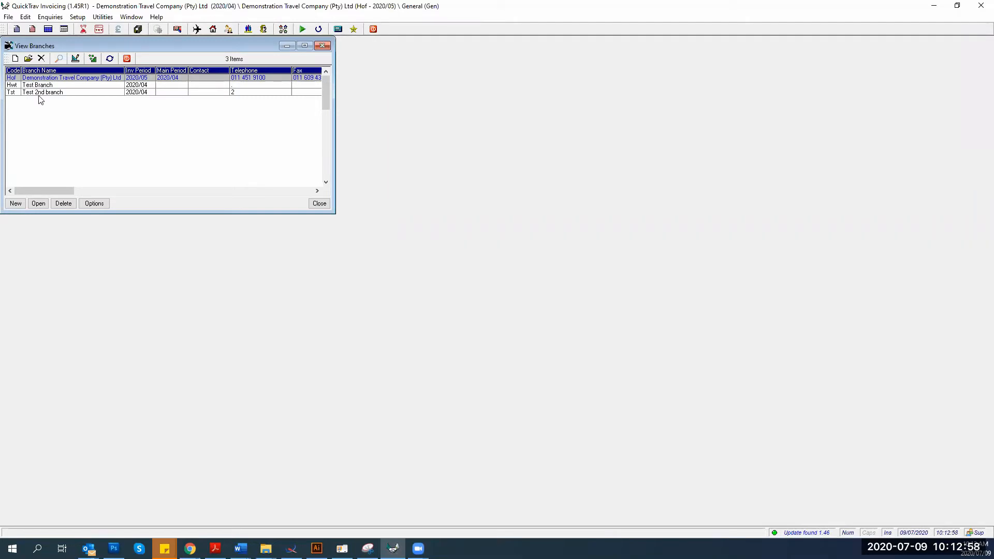
left_click(92, 204)
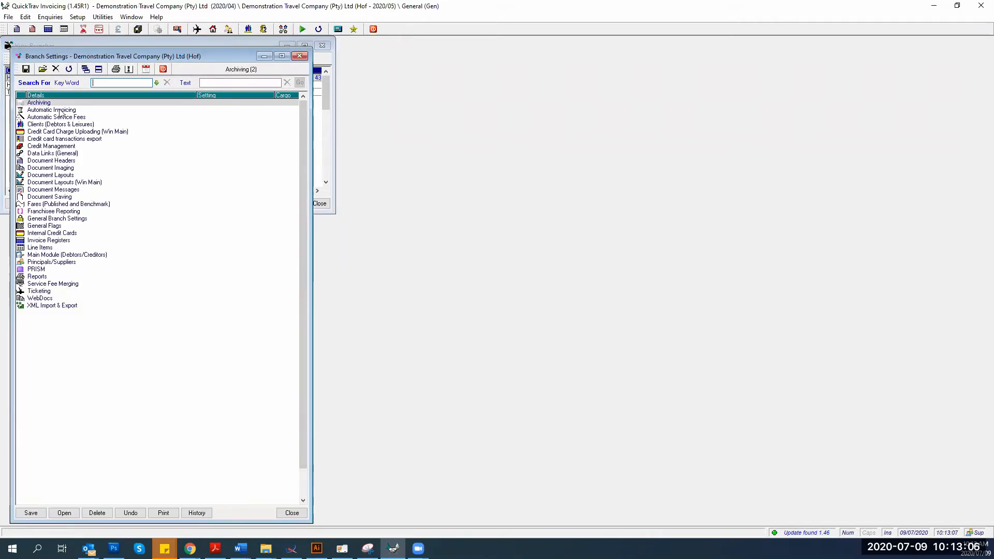
Expand and collapse all groups, then expand Clients (Debtors & Leisures) and select Use Extended Client Contacts ?
left_click(86, 71)
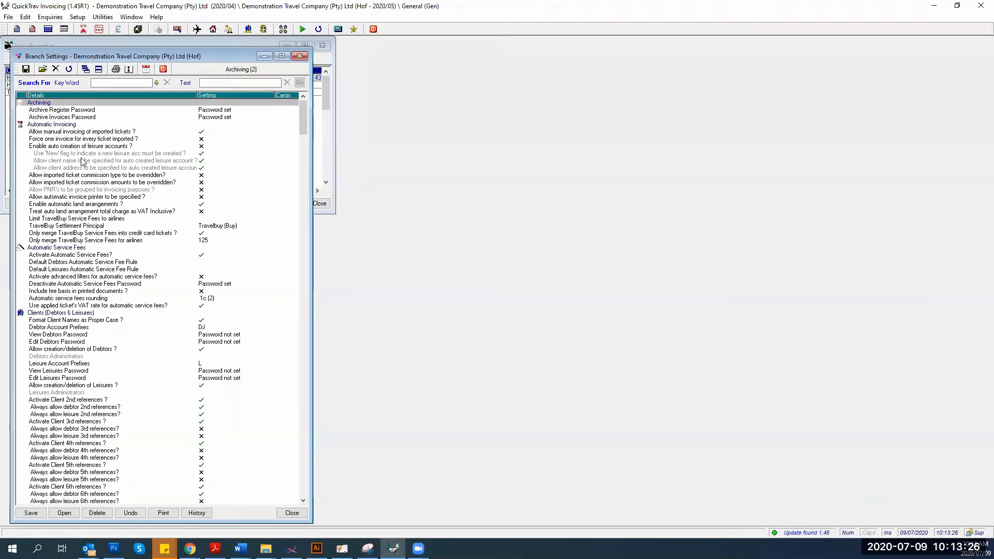
left_click(100, 69)
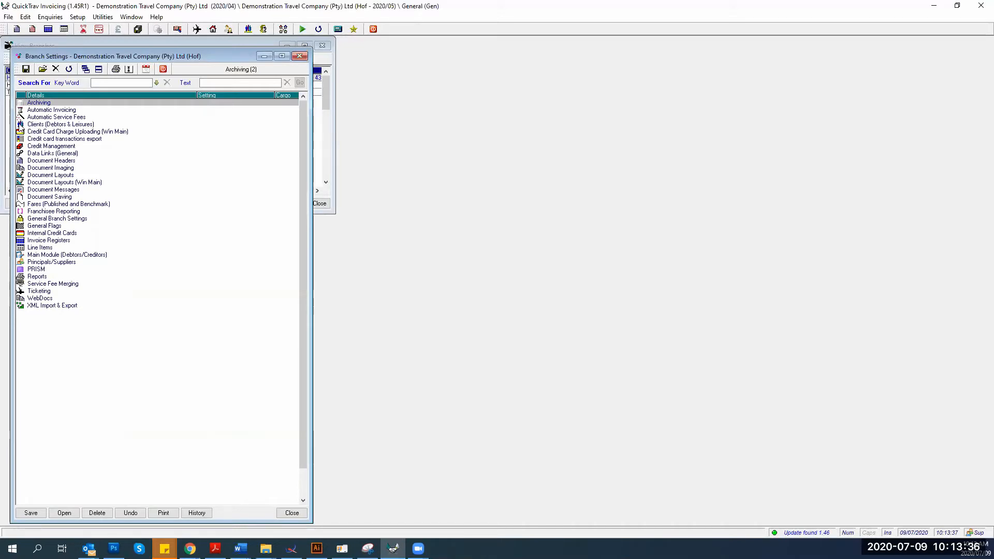
double_click(61, 124)
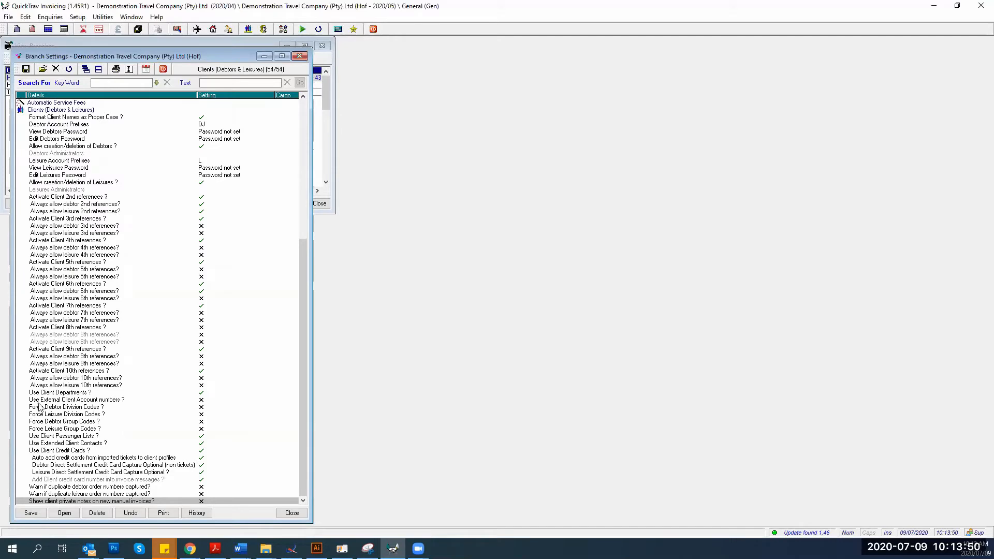
left_click(51, 444)
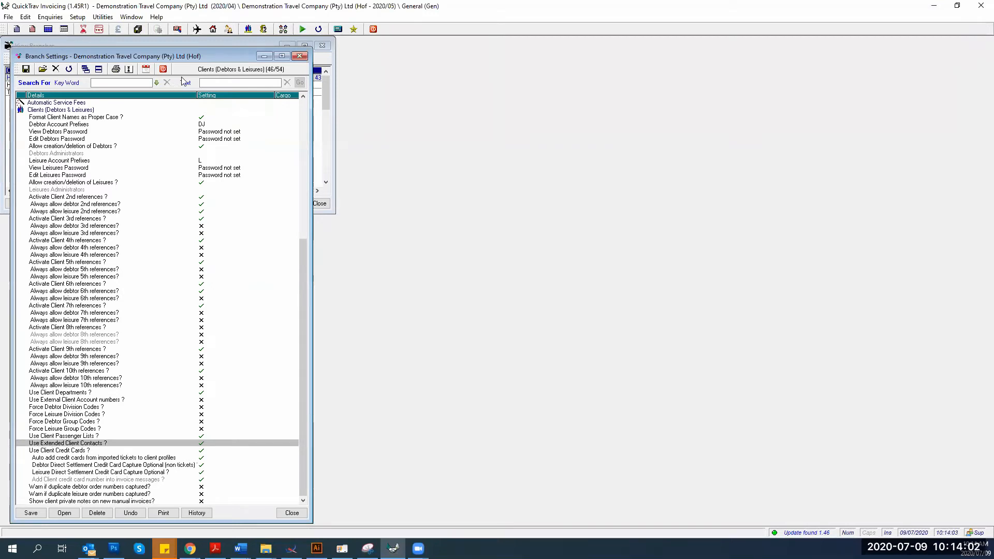
Filter the branch settings by 'Extended Client' and open the Use Extended Client Contacts ? setting
left_click(209, 84)
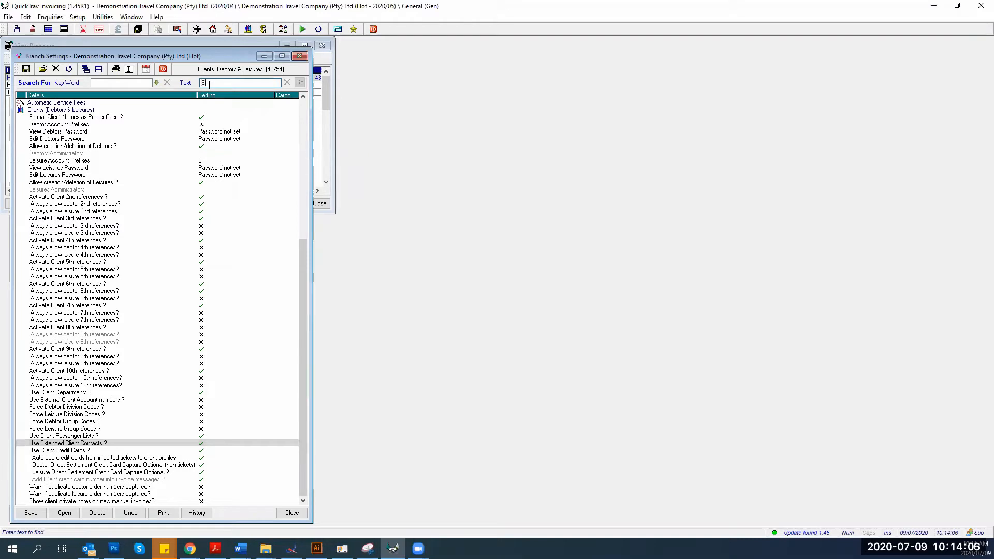
type("Extended Client")
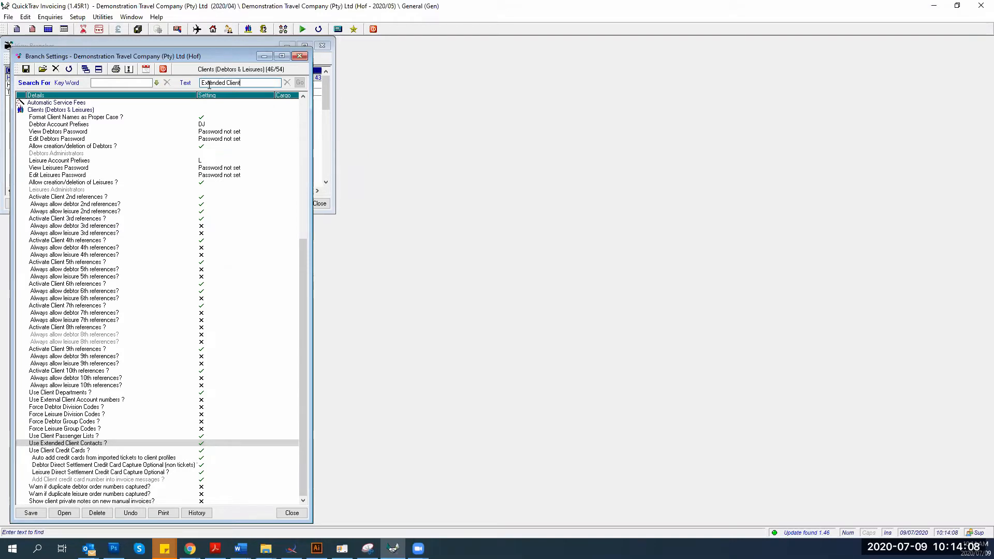
key("Return")
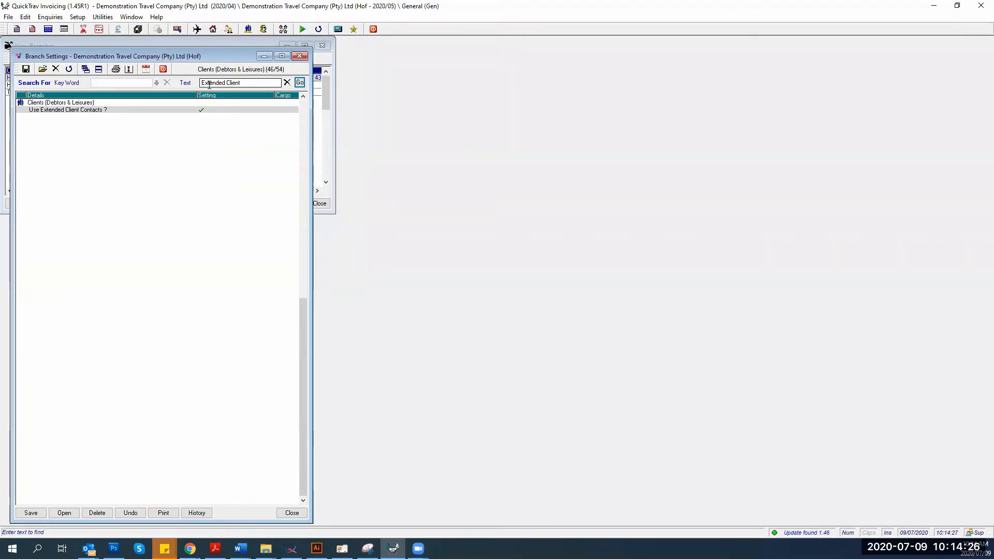
double_click(222, 109)
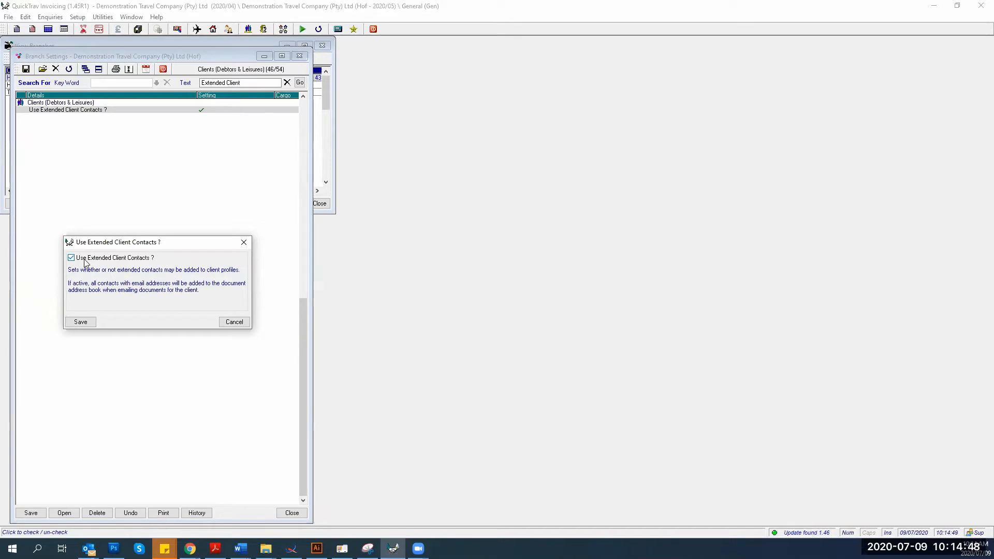
Save Use Extended Client Contacts as ticked, save Branch Settings, and close View Branches
left_click(81, 322)
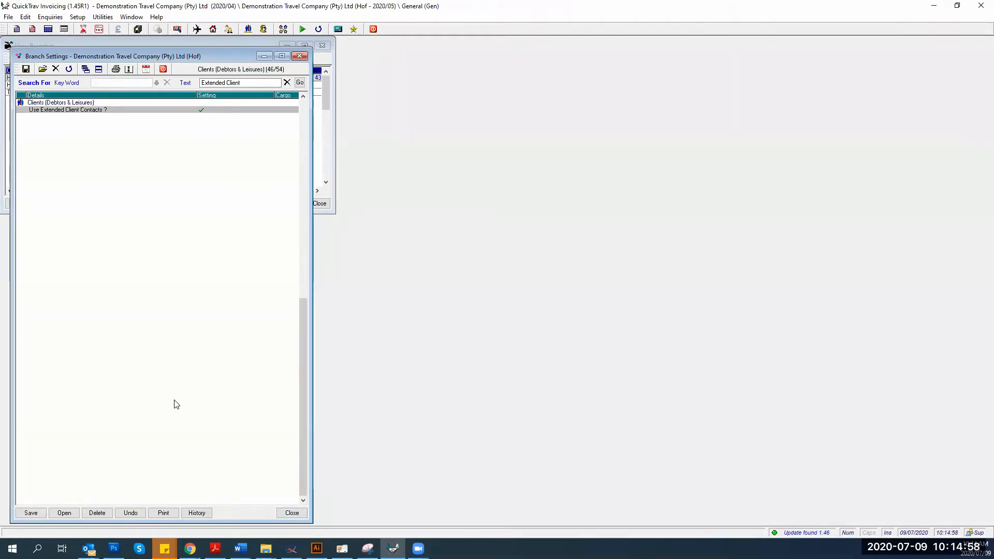
left_click(36, 517)
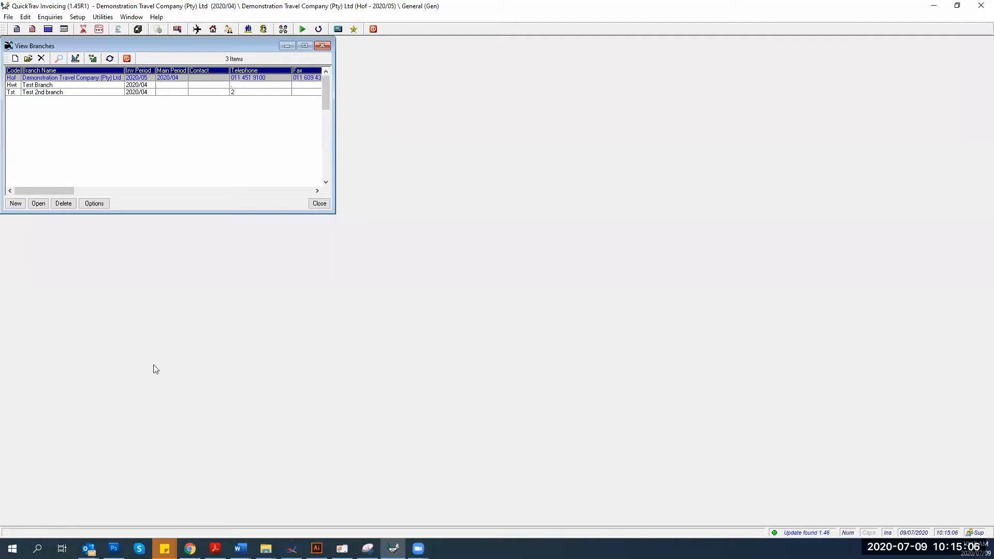
left_click(323, 46)
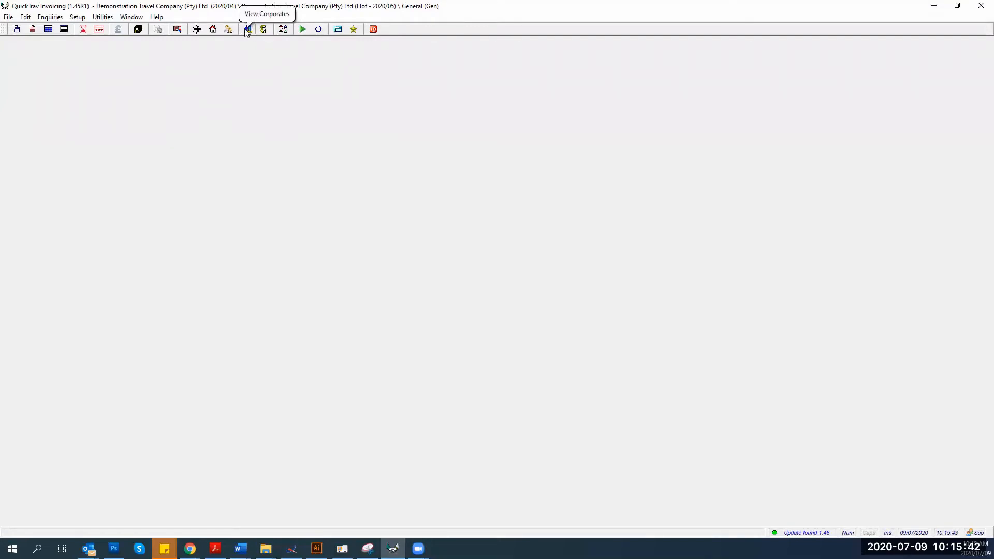
Open corporate client Abc Trading, view its Ind. Contacts, and start a new sub contact
left_click(78, 16)
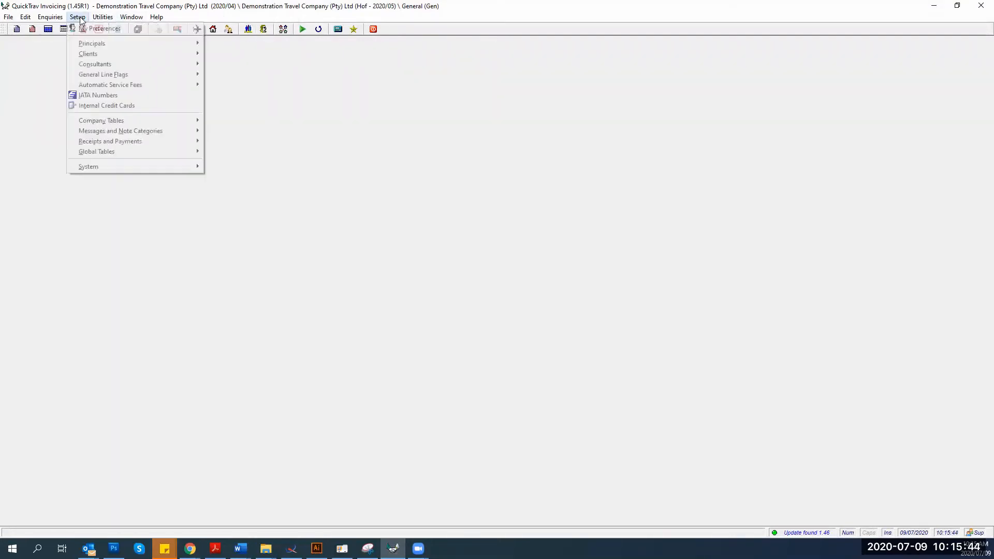
mouse_move(119, 53)
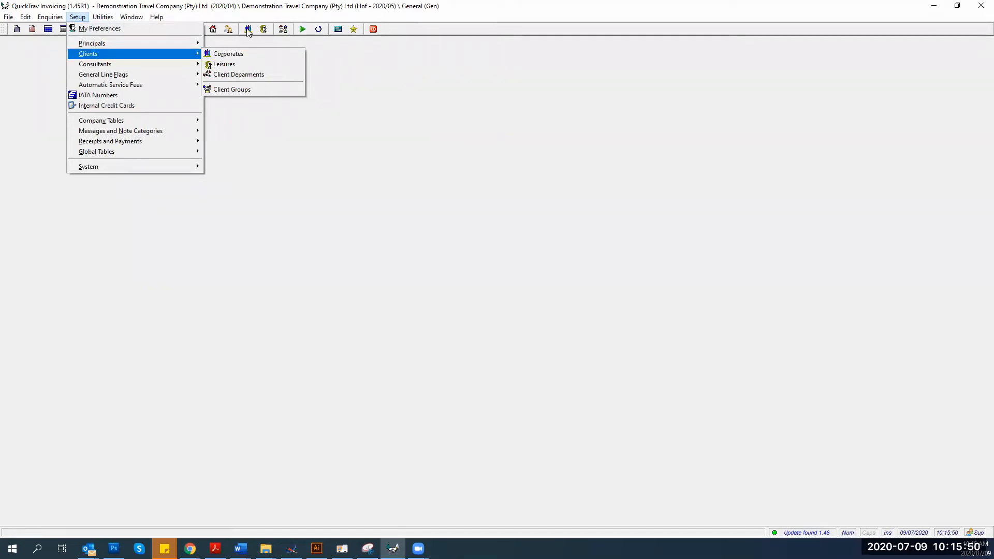
left_click(216, 55)
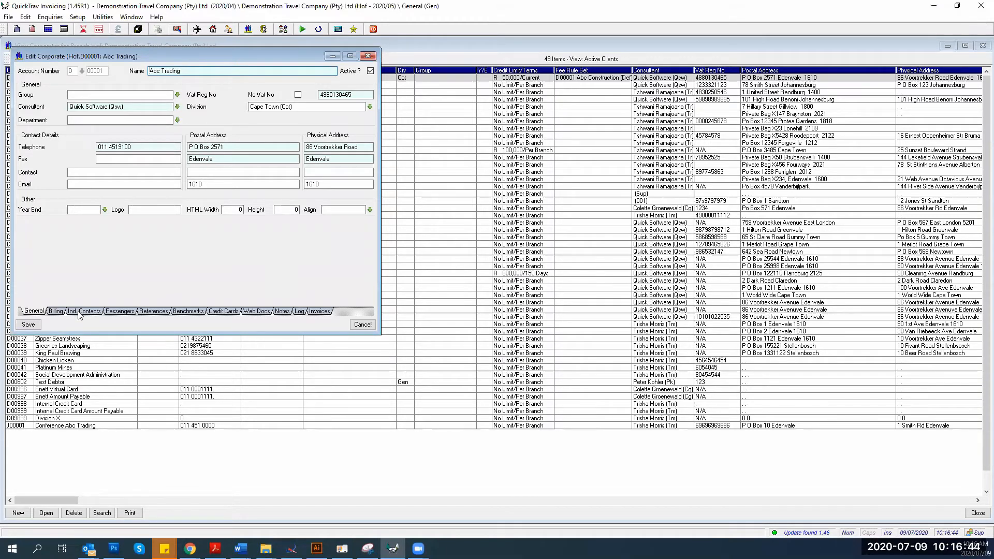
left_click(80, 314)
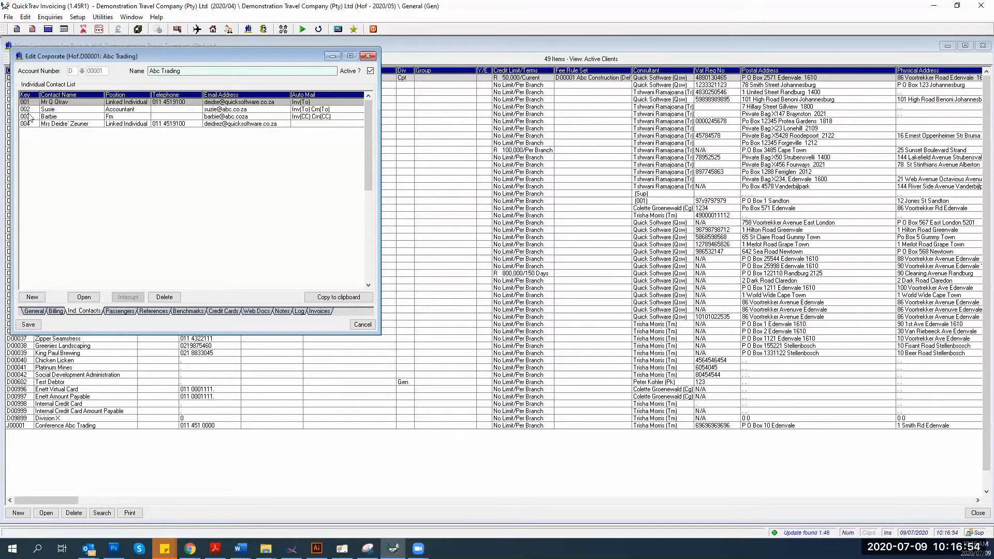
left_click(29, 296)
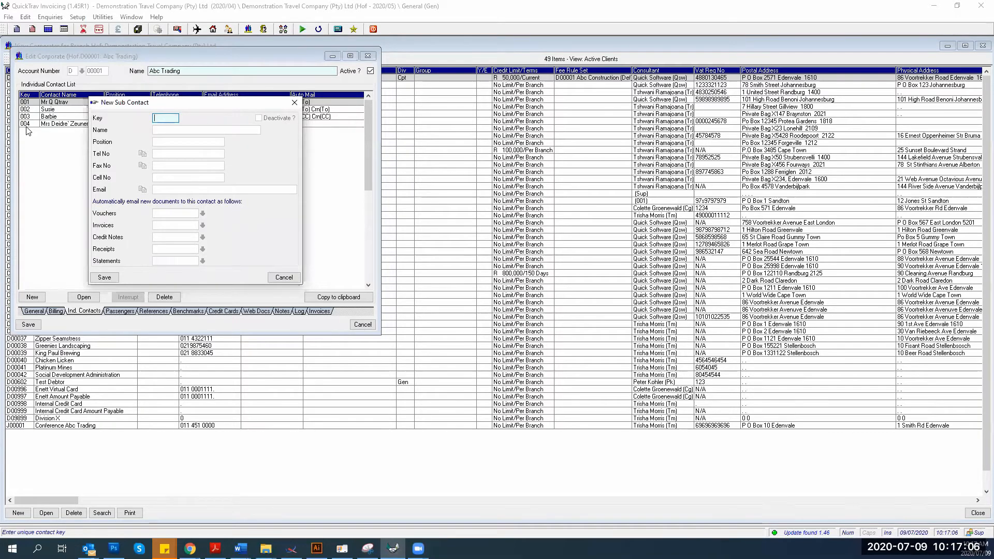
Give the new contact key 'D' and enter the contact's full name, fixing typos
type("DZ")
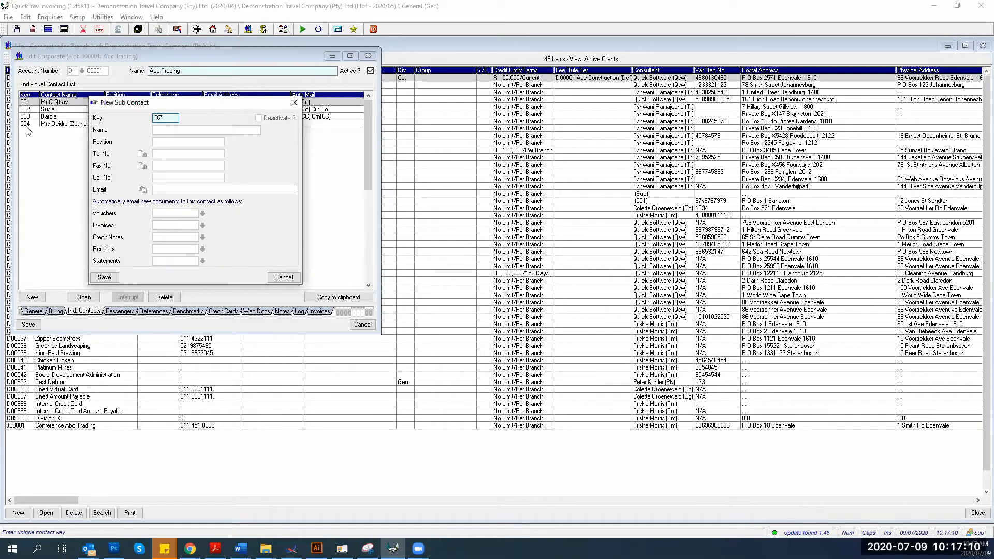
left_click_drag(128, 106, 196, 107)
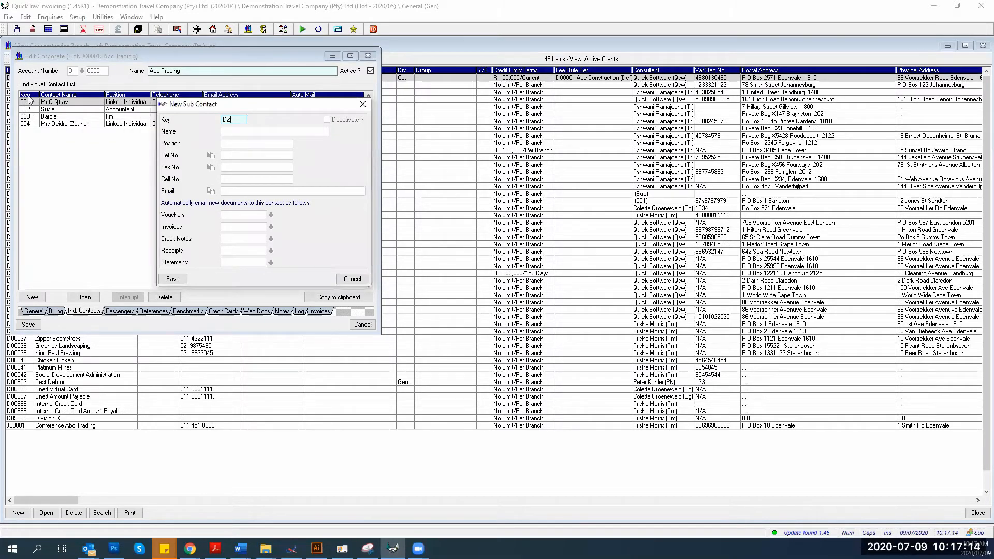
key("Tab")
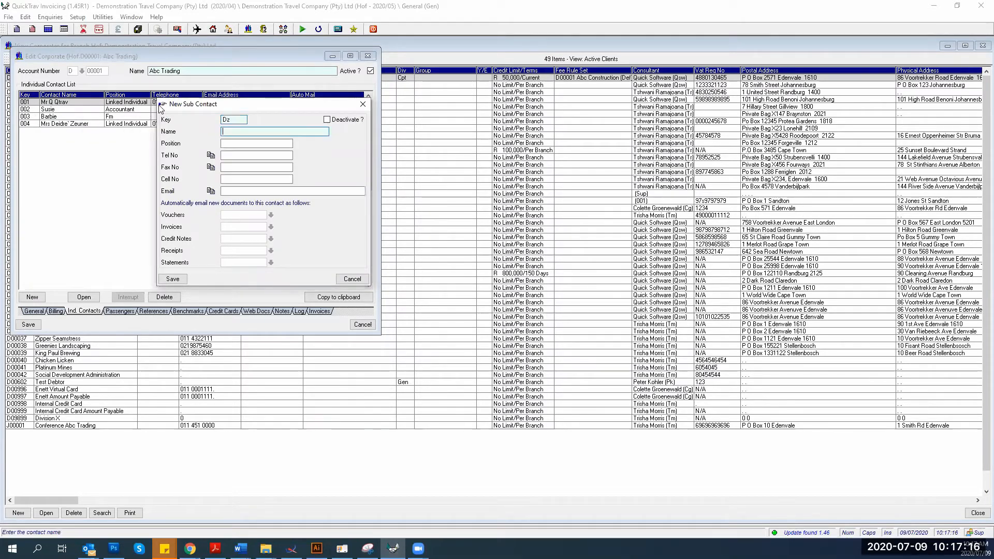
type("dE")
key("Caps_Lock")
key("BackSpace")
key("BackSpace")
key("Tab")
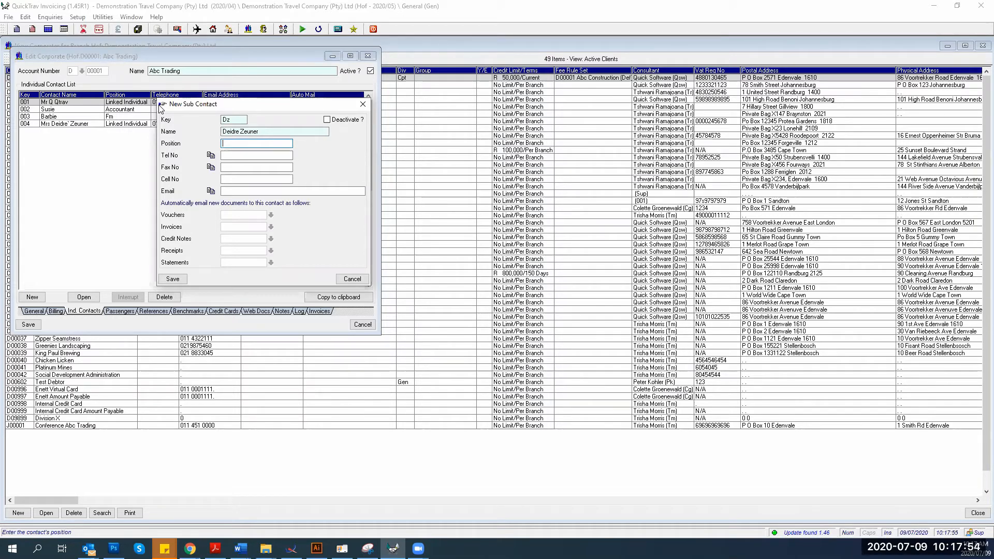
Enter the contact's position as 'Wizard' and fill in their telephone number
left_click(228, 190)
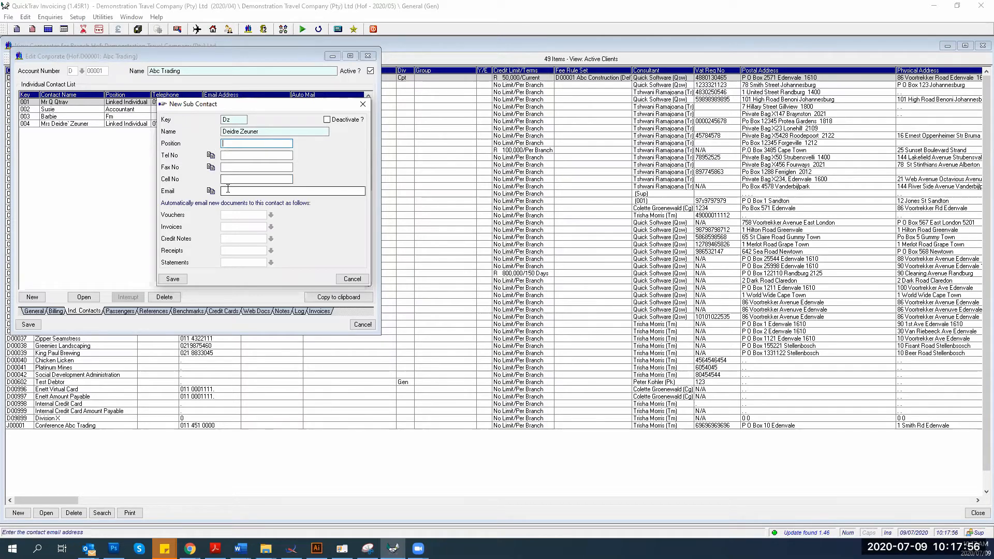
left_click(233, 144)
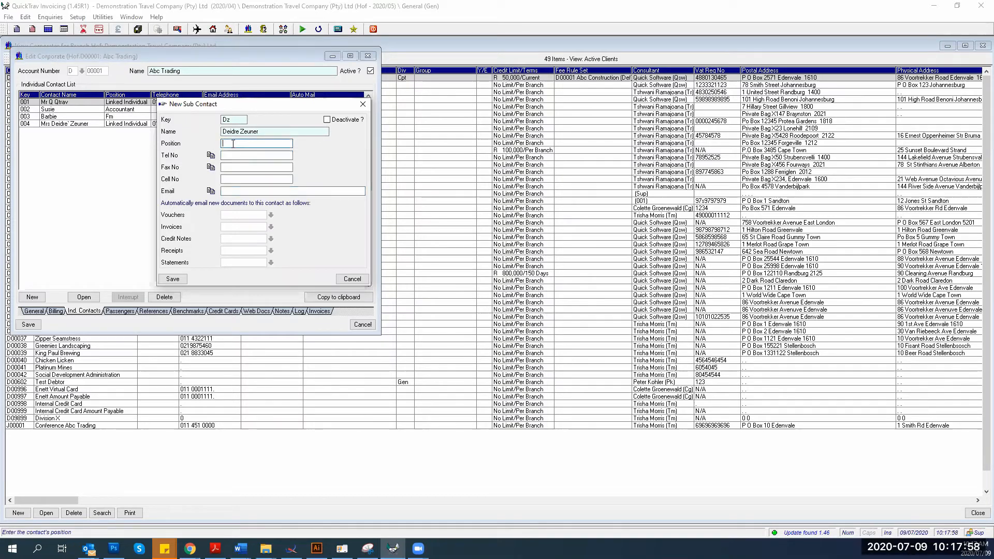
type("Wizard")
key("Tab")
key("Tab")
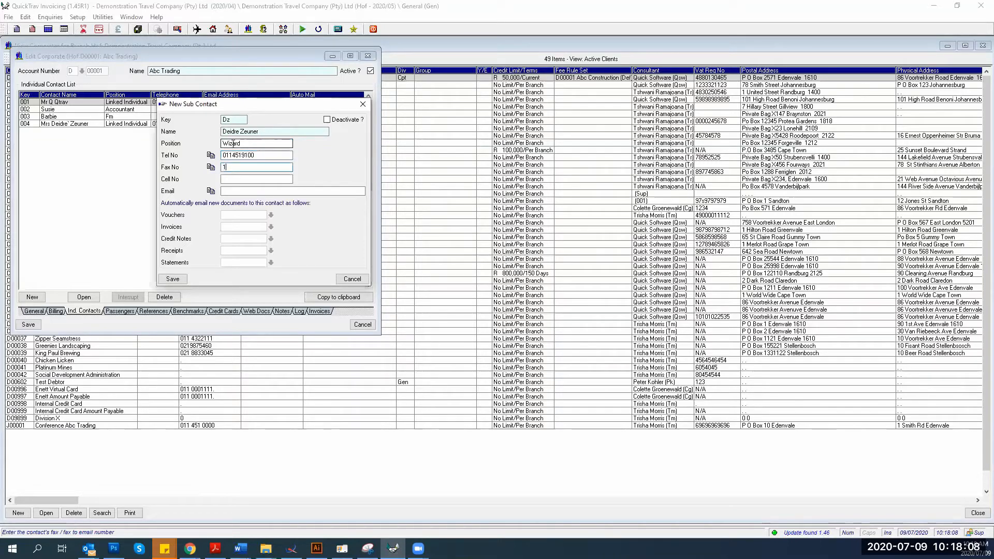
Fill in the contact's fax number, cell number and e-mail address
key("Tab")
key("Tab")
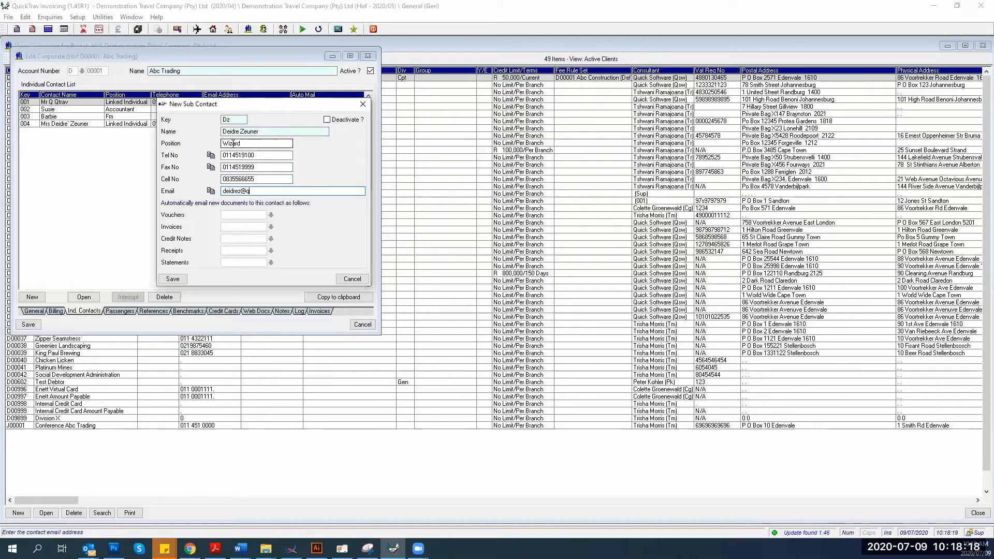
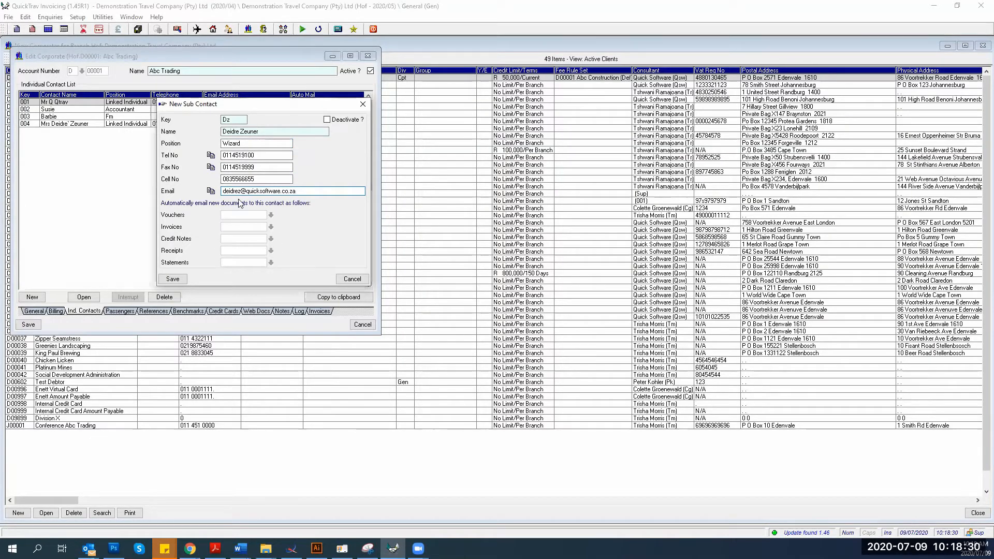
key("Tab")
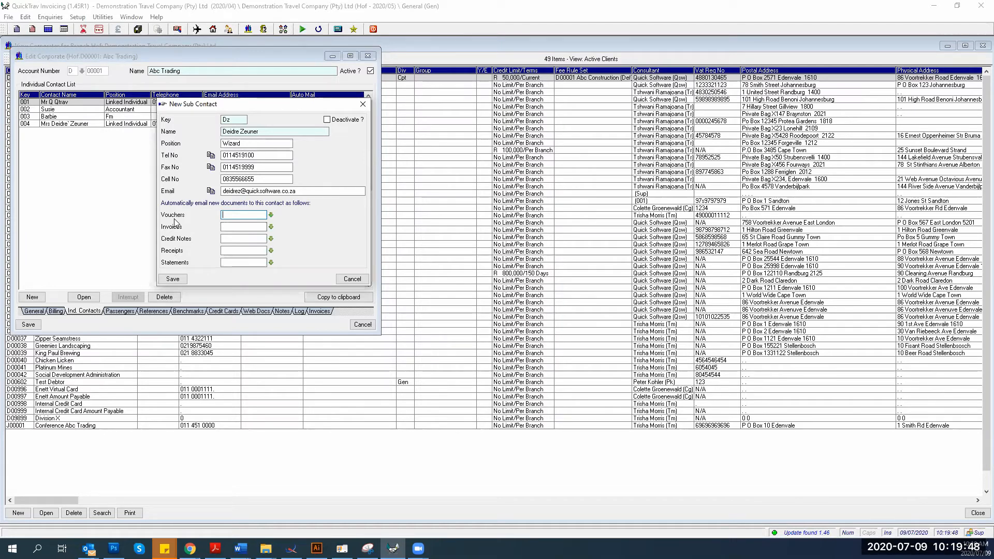
Set invoices and credit notes to 'Mail To' under automatic emailing of new documents
left_click(287, 191)
key("Tab")
left_click(271, 227)
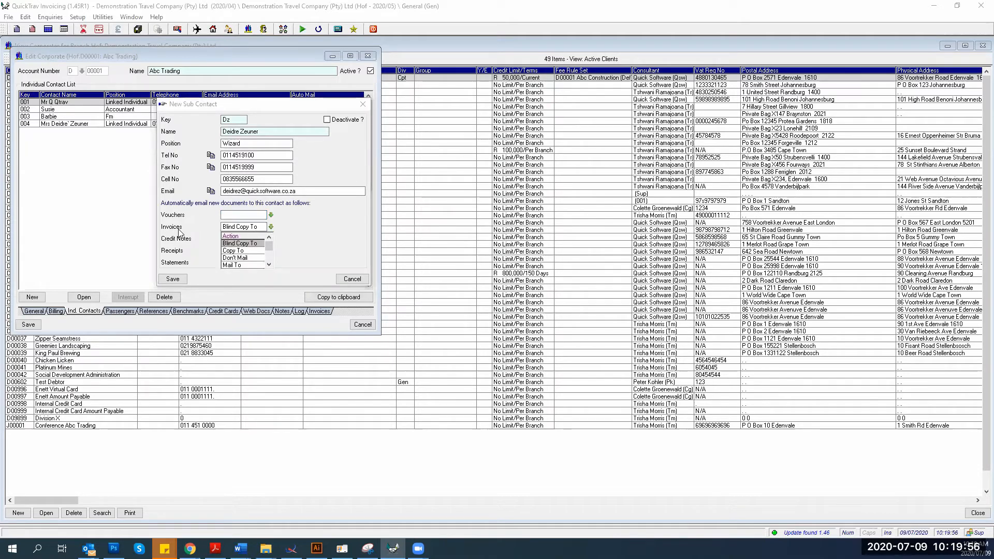
left_click(231, 265)
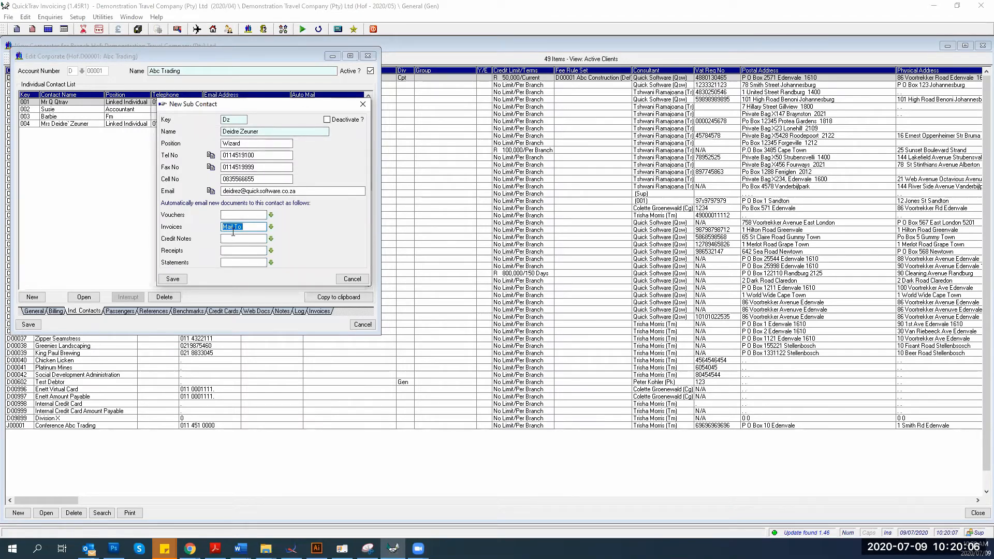
left_click(271, 228)
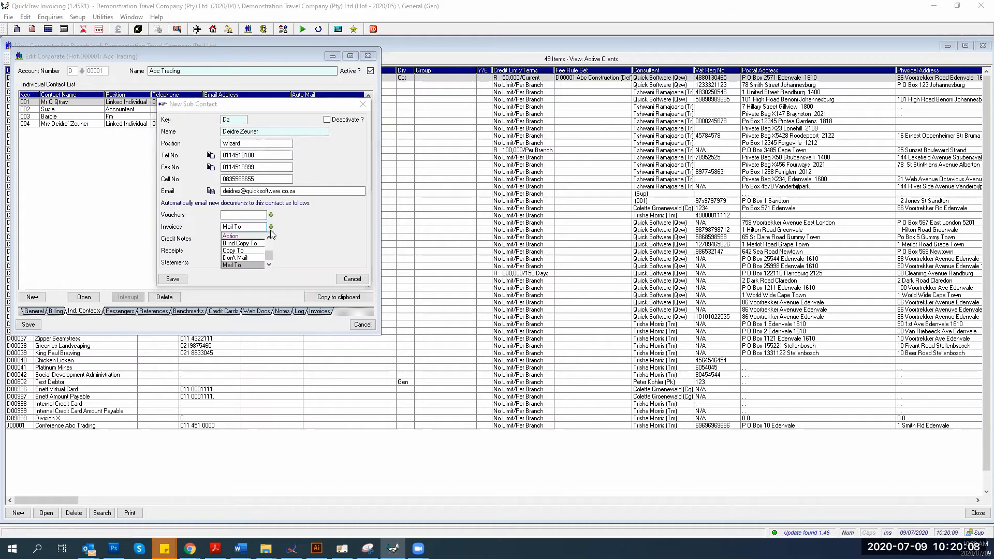
left_click(243, 264)
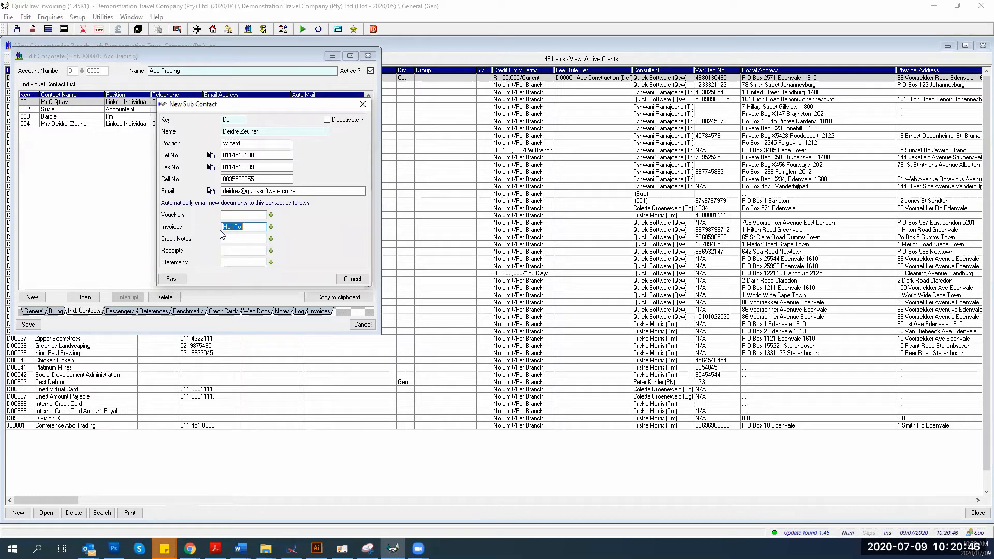
left_click(271, 239)
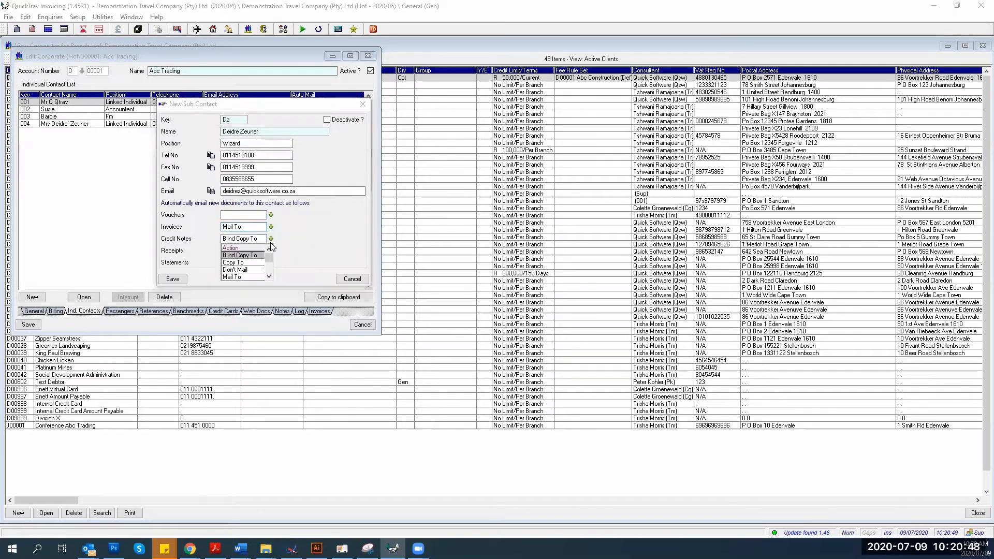
left_click(233, 277)
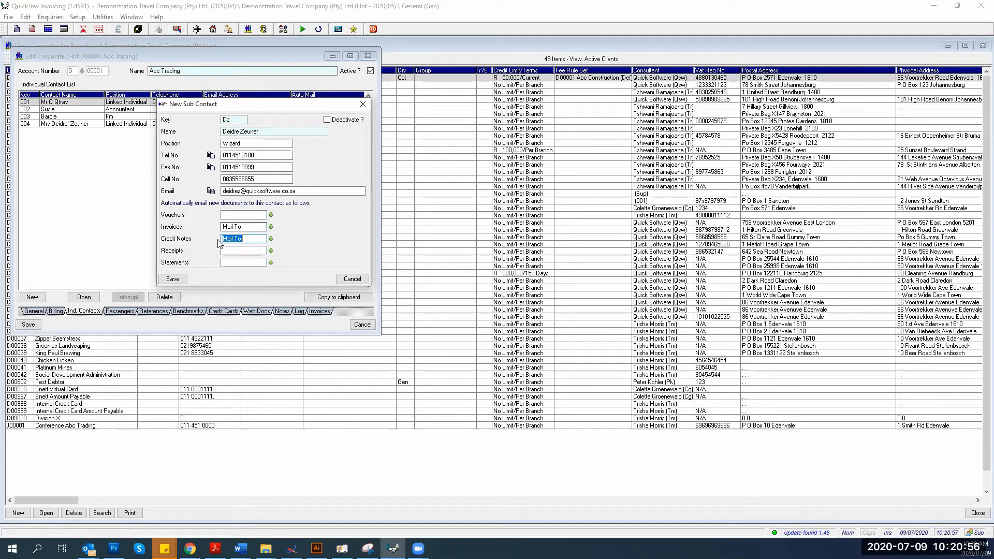
left_click(268, 215)
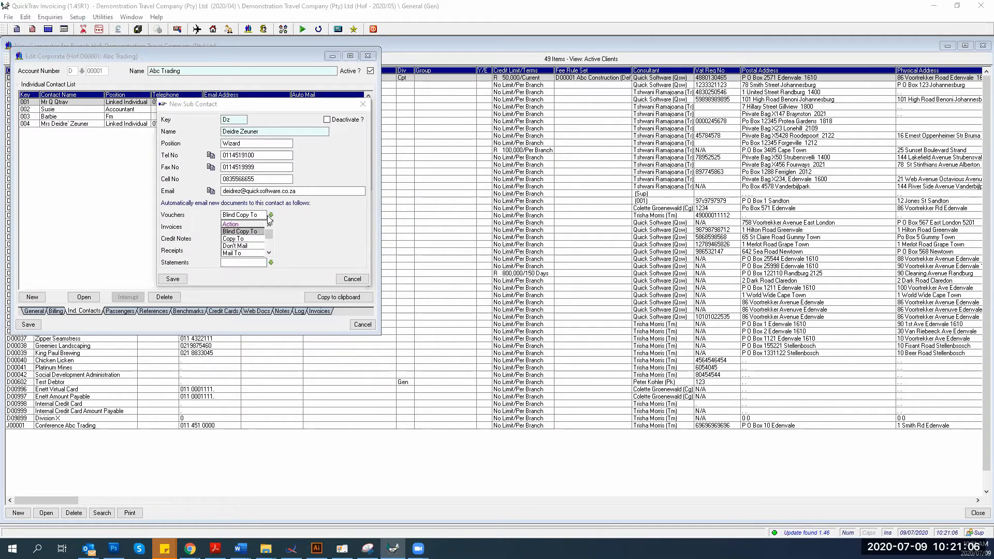
Set vouchers to 'Mail To' and receipts to 'Don't Mail', then save the contact and Abc Trading
left_click(239, 253)
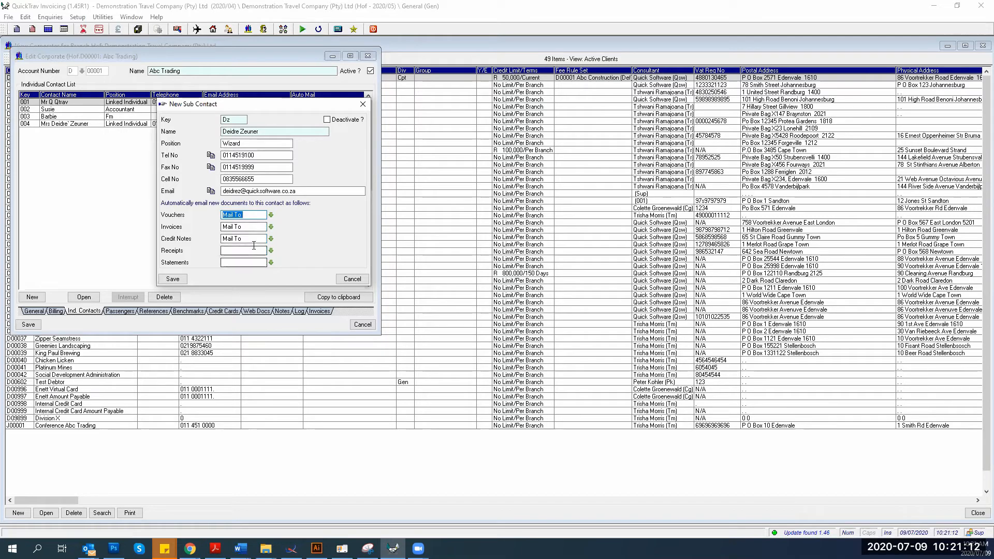
left_click(242, 262)
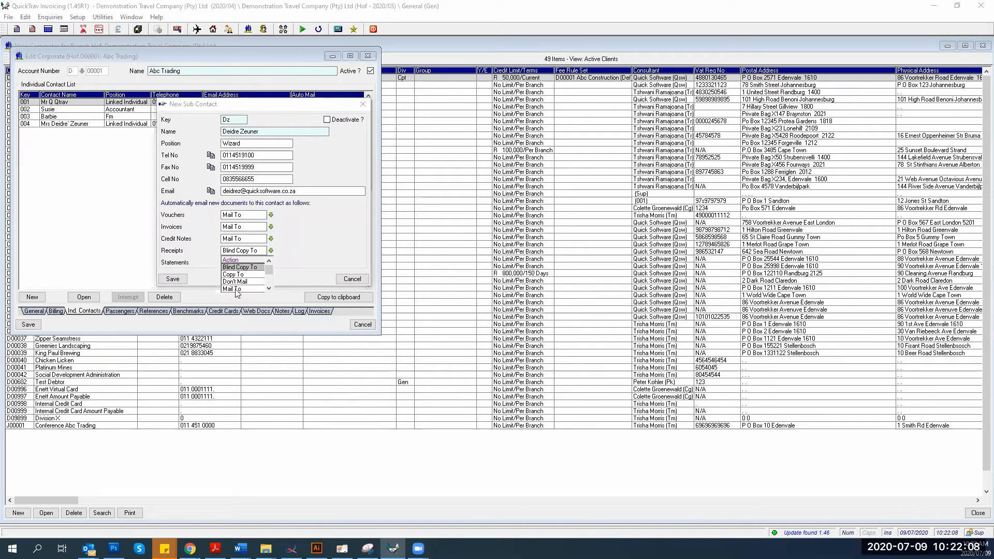
left_click(233, 283)
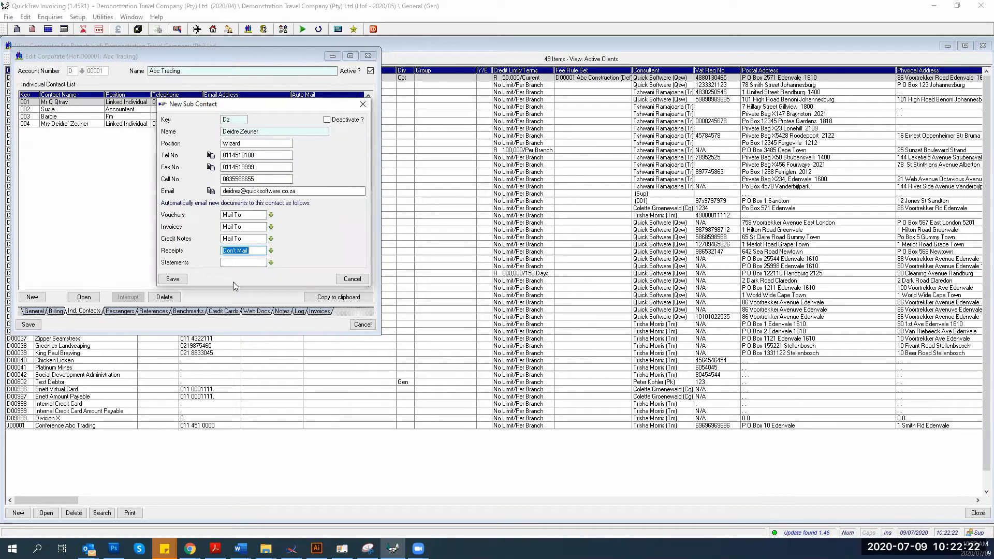
left_click(172, 278)
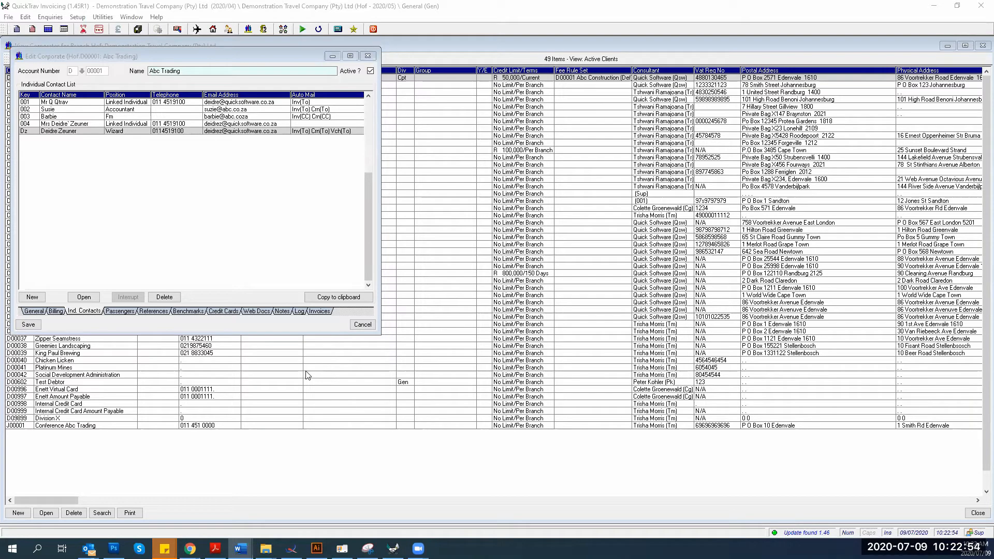
left_click(30, 324)
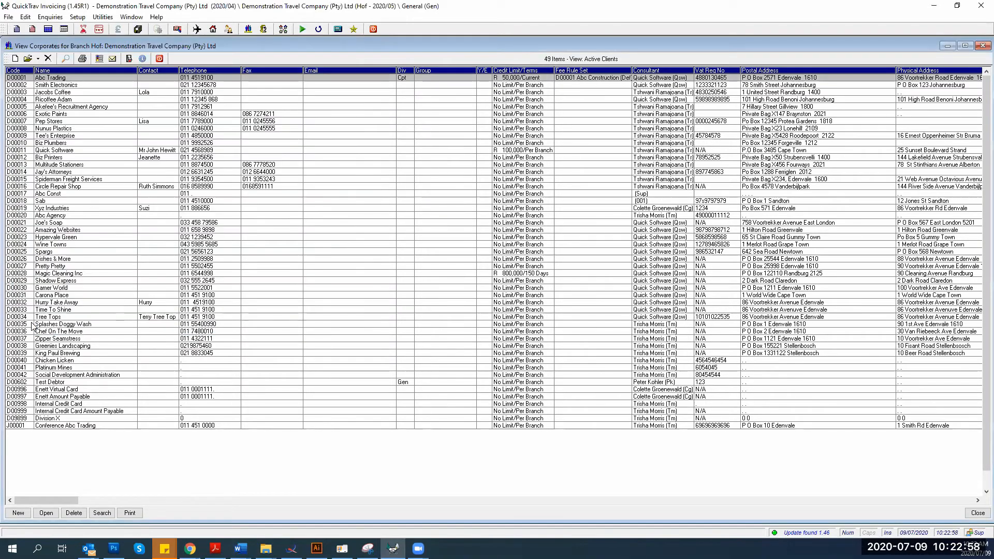
left_click(160, 59)
Copy Abc Trading invoice 0008590 from the Invoice Register into a new invoice
left_click(48, 30)
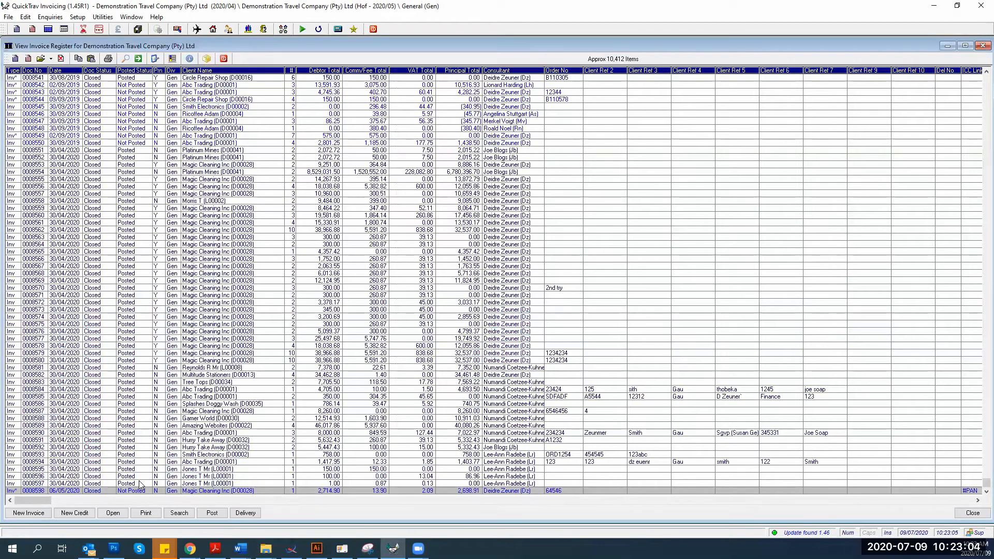
left_click(172, 434)
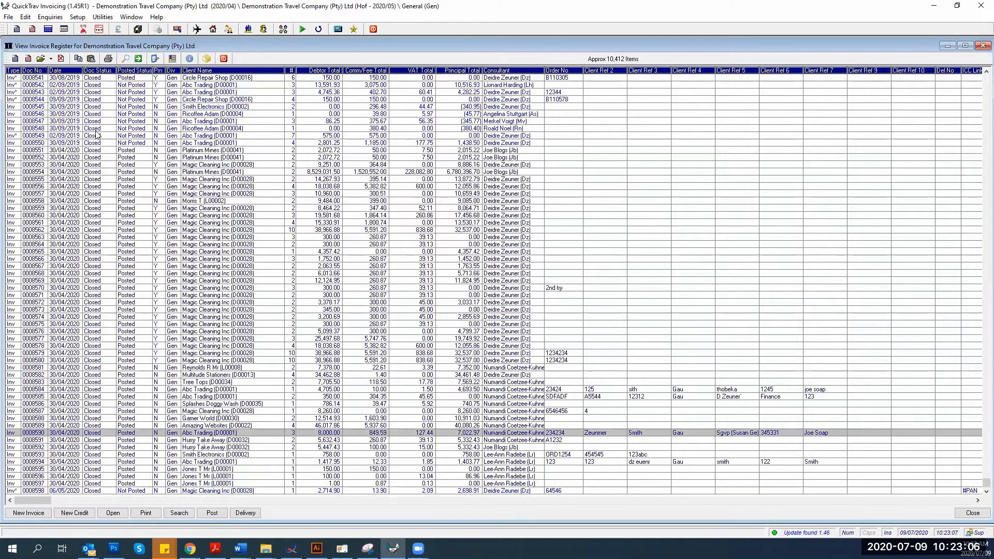
left_click(78, 58)
left_click(92, 59)
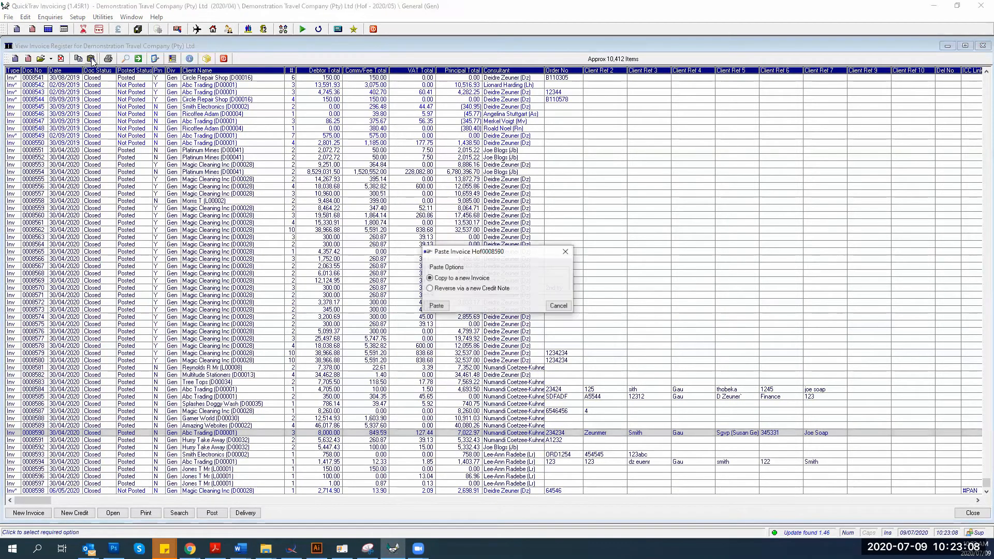
left_click(436, 306)
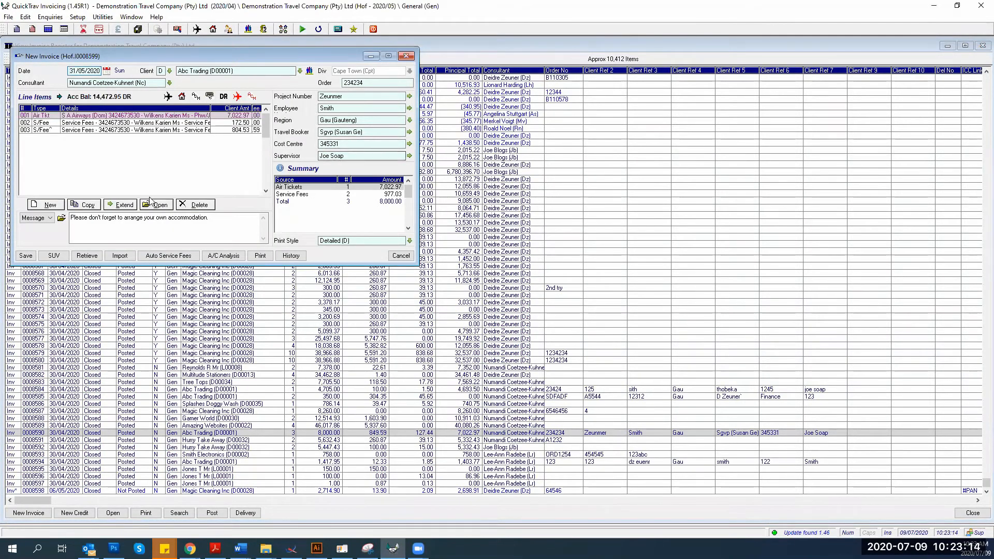
Turn off automatic service fees for the copied invoice after the invalid line warnings
left_click(26, 257)
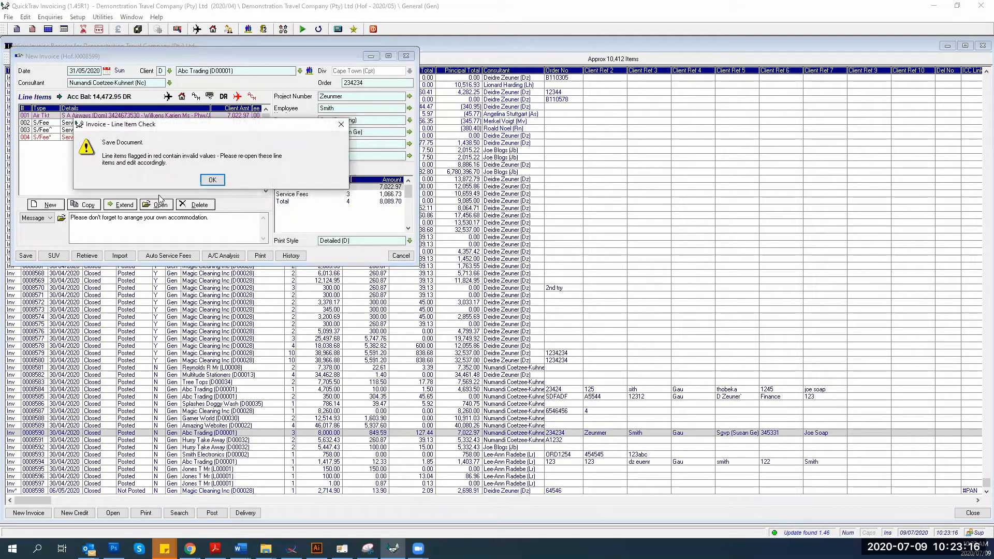
left_click(213, 179)
left_click(213, 175)
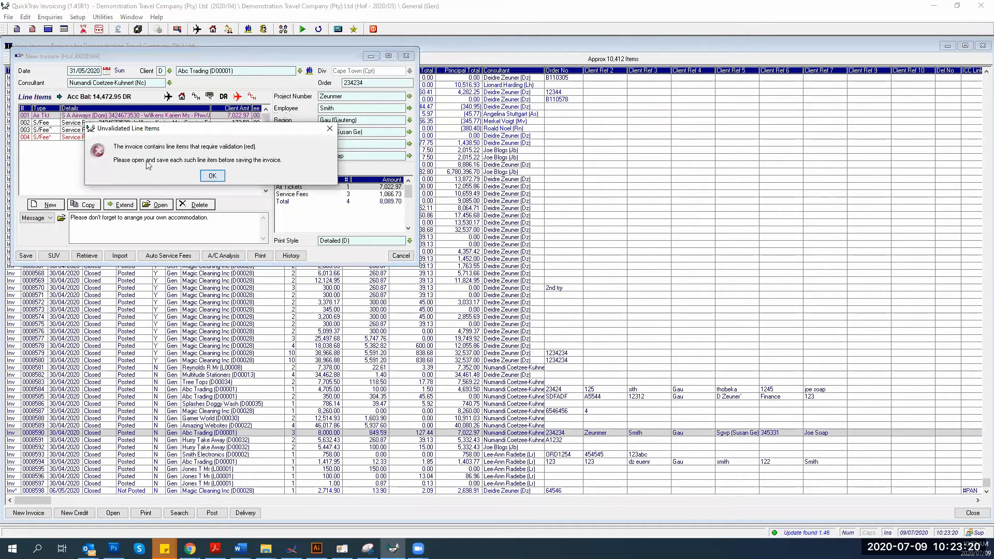
left_click(96, 138)
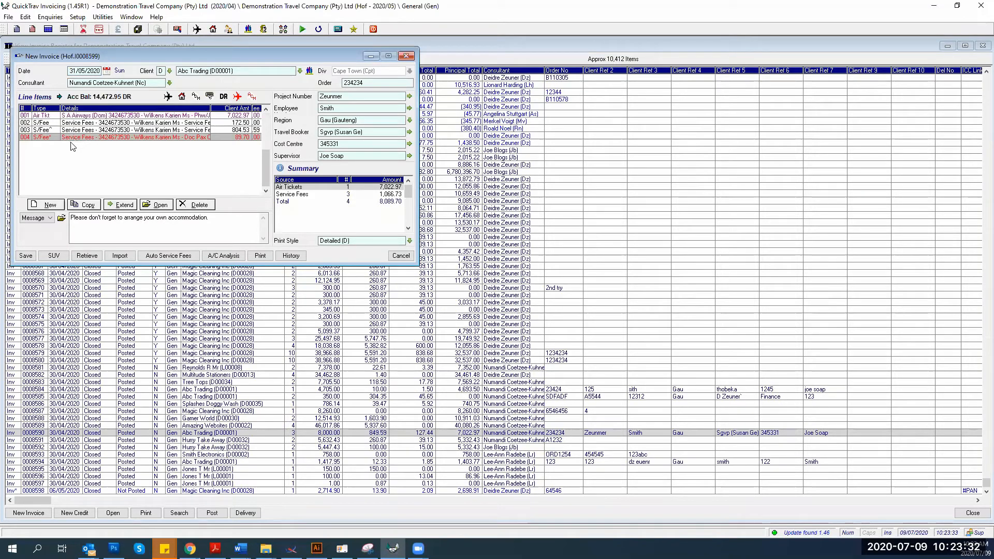
left_click(148, 254)
left_click(119, 148)
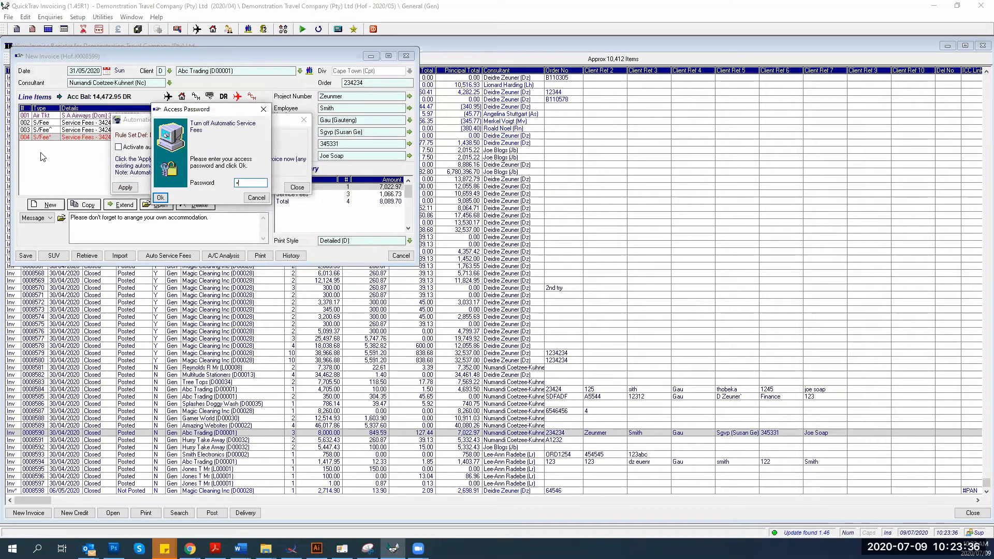
left_click(160, 197)
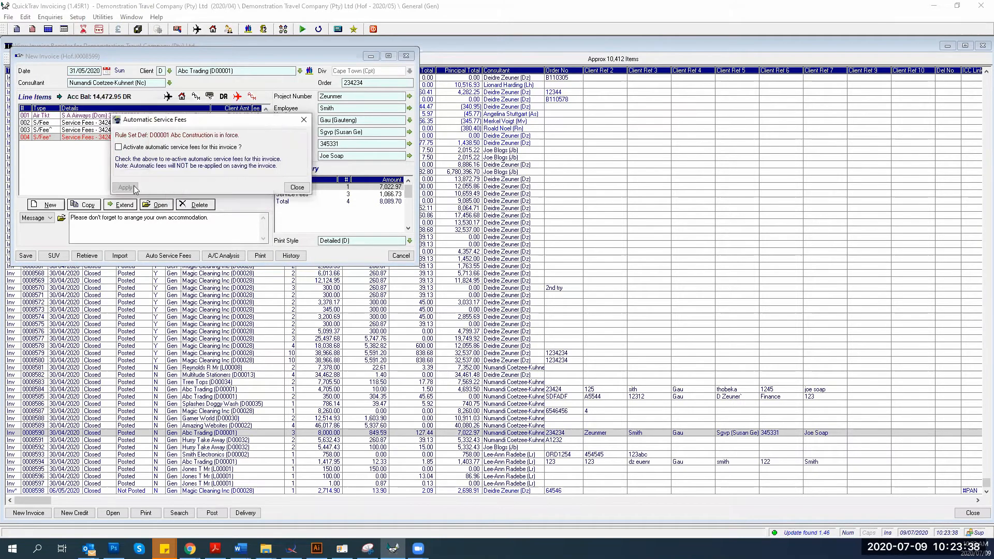
left_click(297, 187)
Delete service fee line 004 and save the invoice as 0008599
left_click(126, 137)
left_click(195, 205)
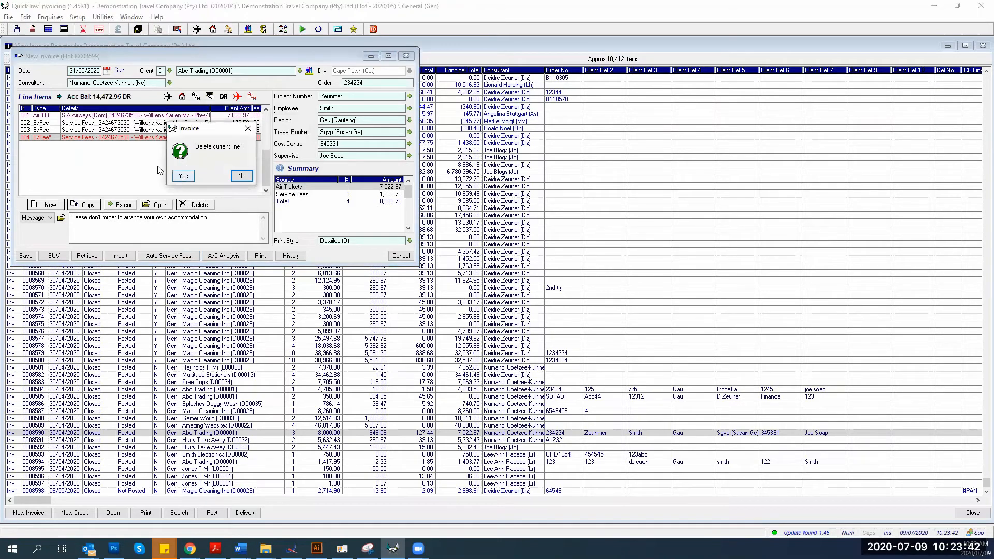
left_click(183, 177)
left_click(28, 255)
left_click(139, 189)
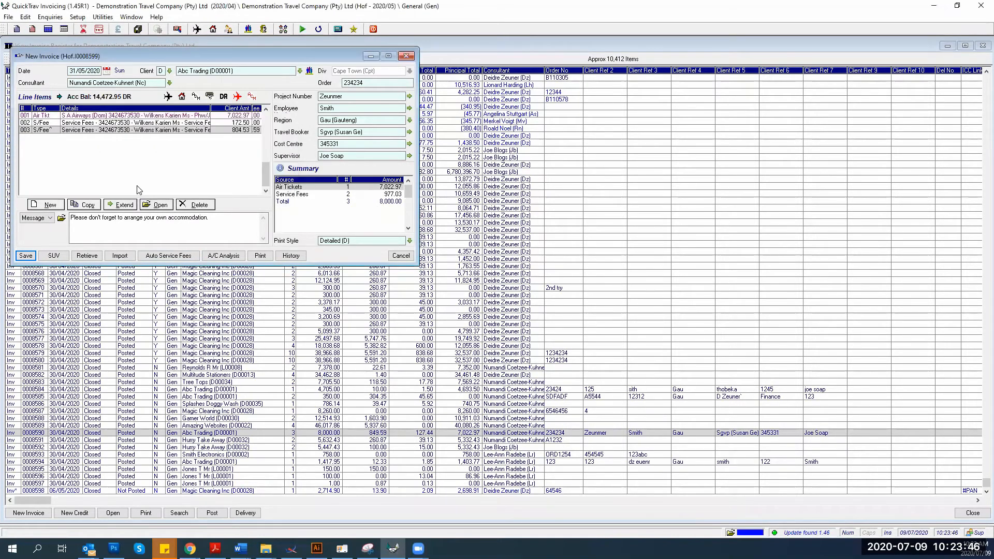
left_click(72, 247)
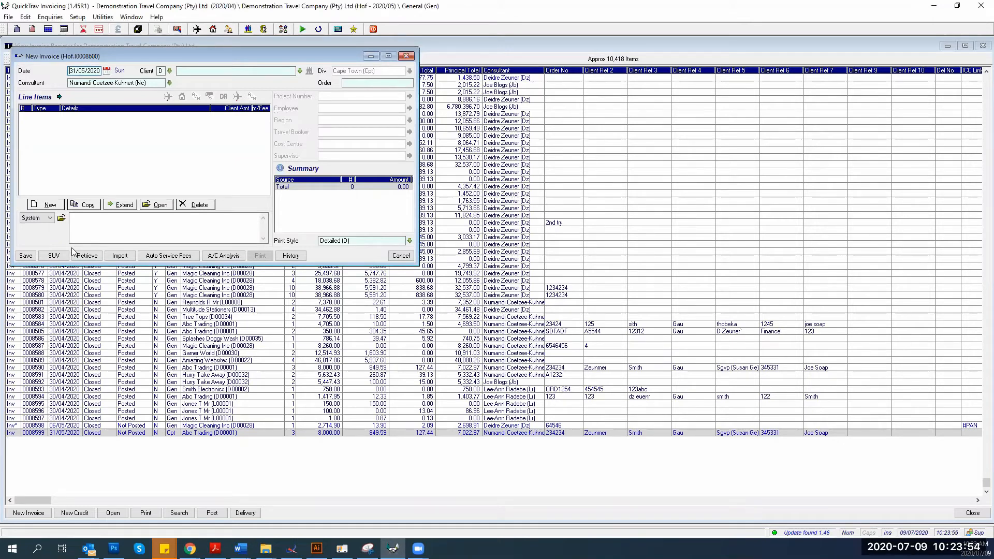
Close the blank invoice and the Invoice Register, then open File > Emails > Mail Server
left_click(399, 254)
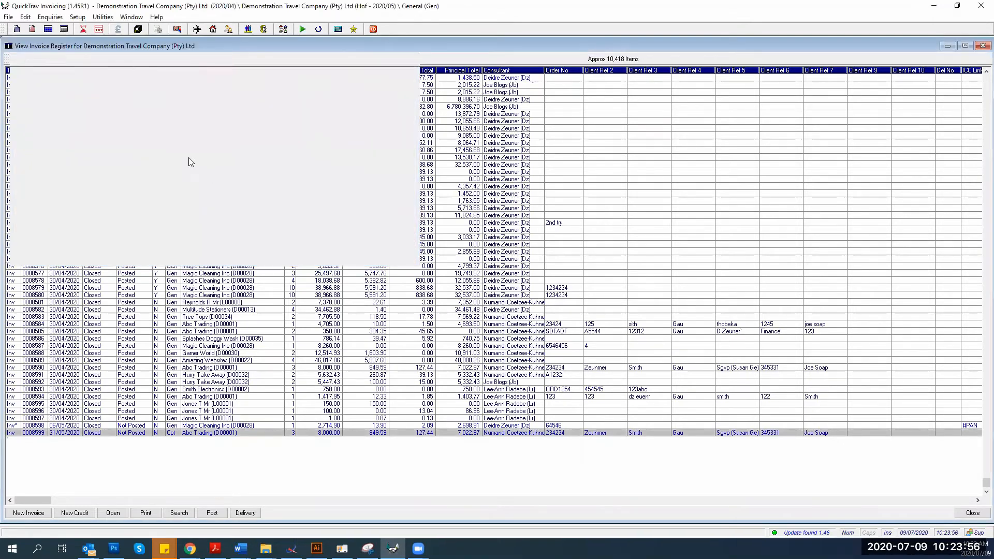
left_click(224, 59)
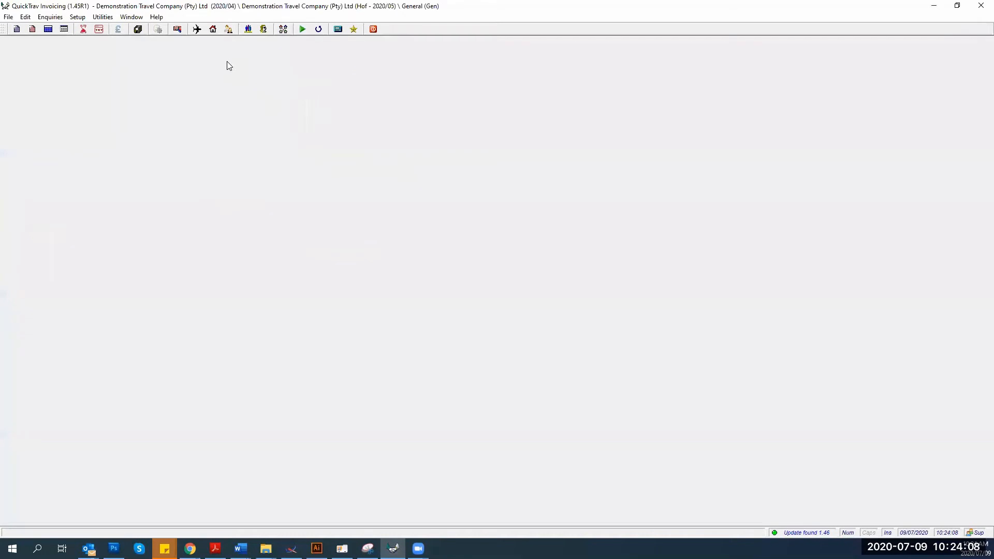
left_click(8, 17)
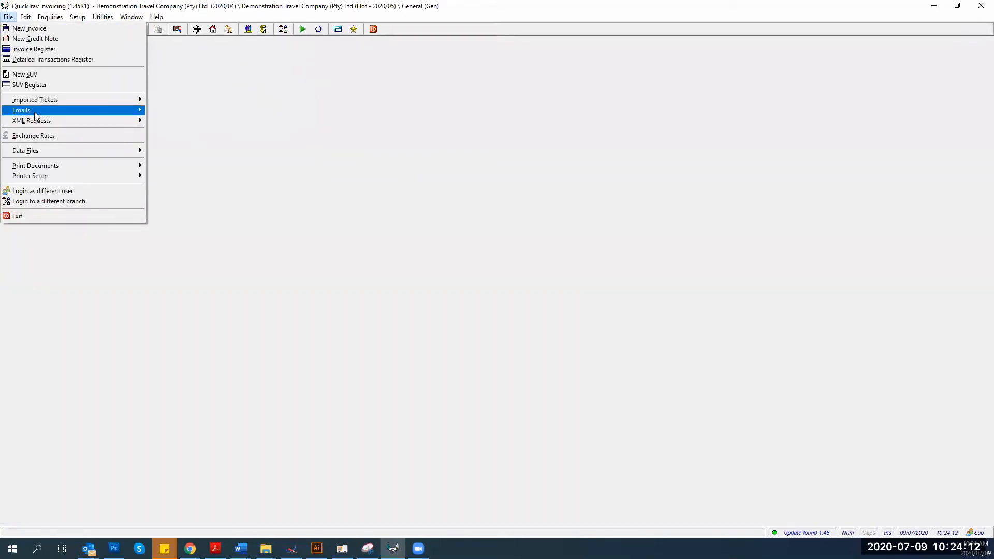
mouse_move(35, 116)
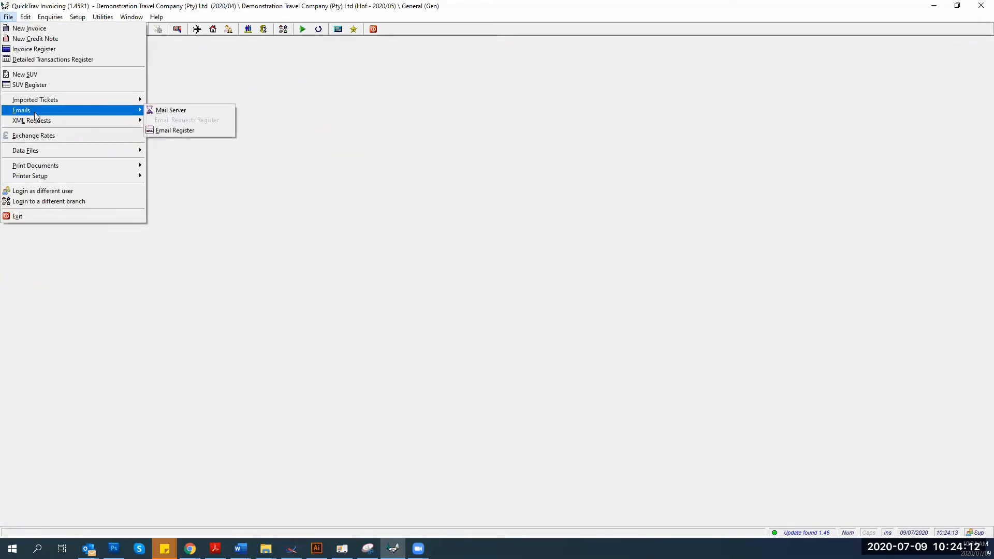
left_click(161, 111)
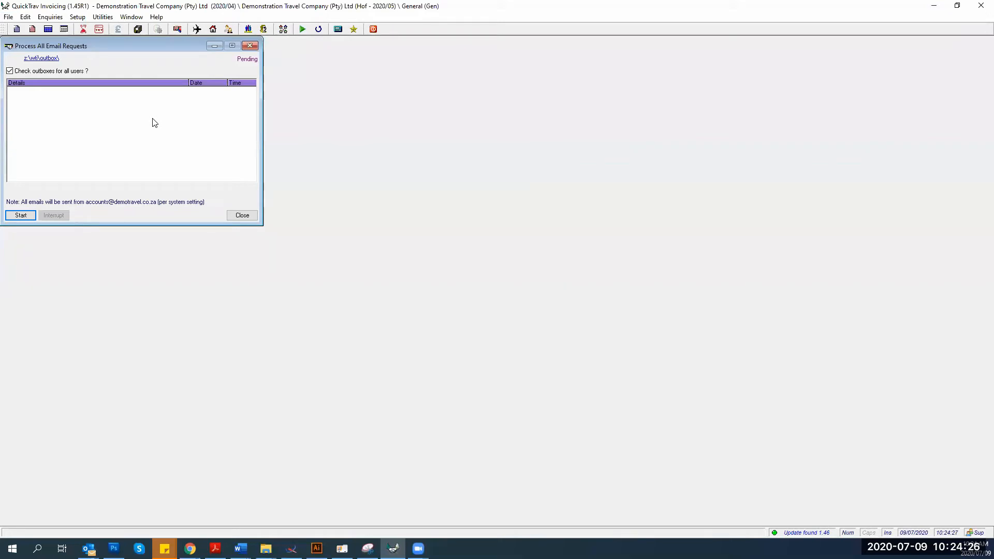
Start processing email requests and allow Outlook to send the first invoice email
left_click(21, 215)
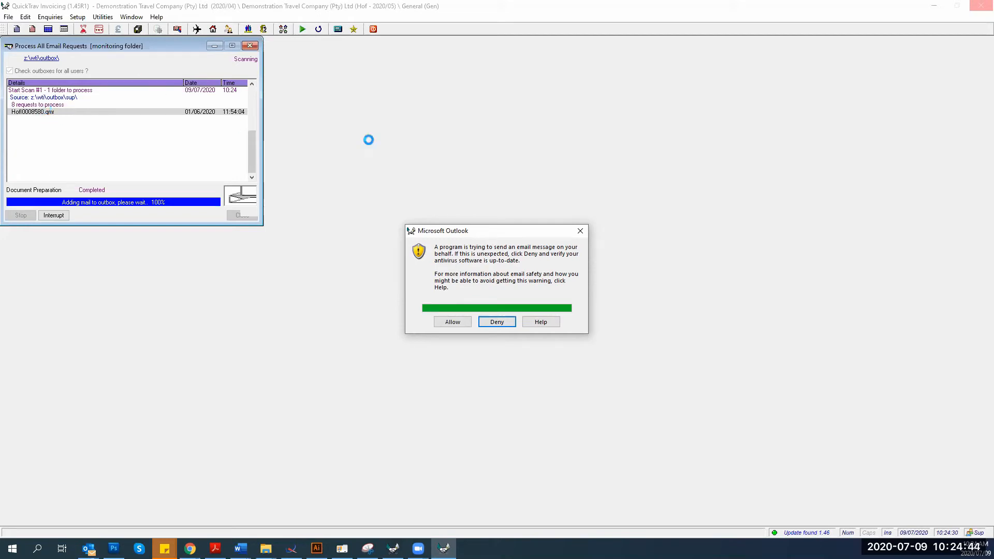
left_click_drag(439, 231, 299, 136)
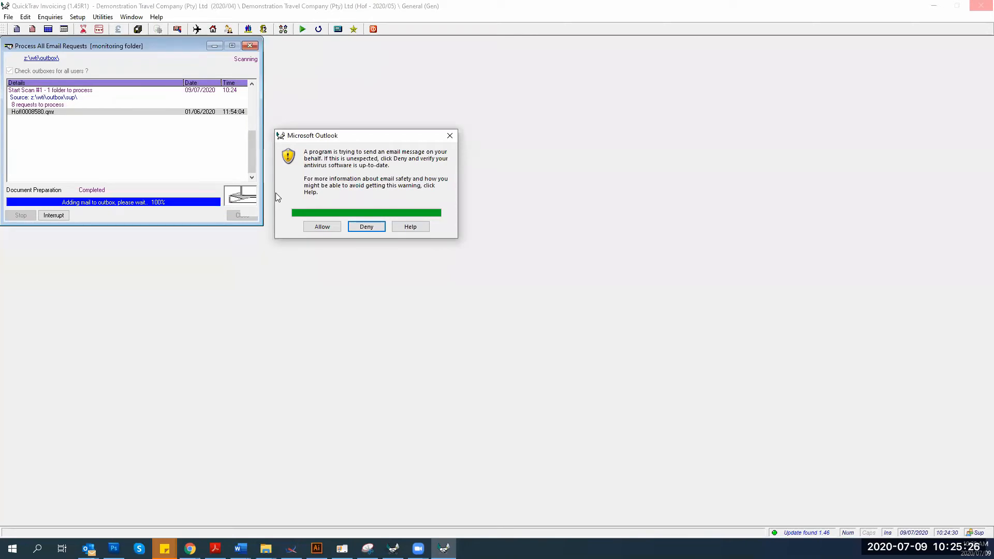
left_click(319, 227)
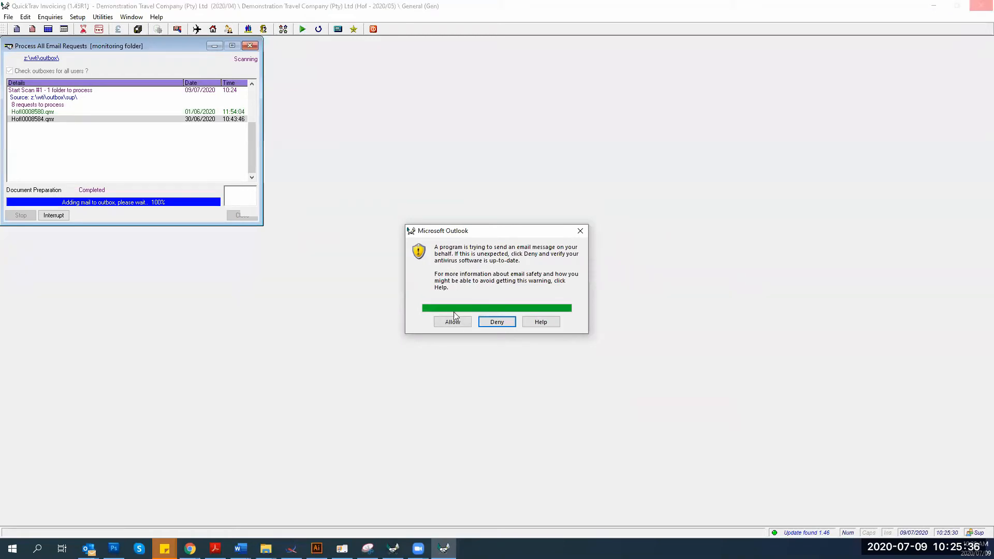
Answer the first Outlook send prompts with Allow or Deny and acknowledge the outbox errors
left_click(452, 322)
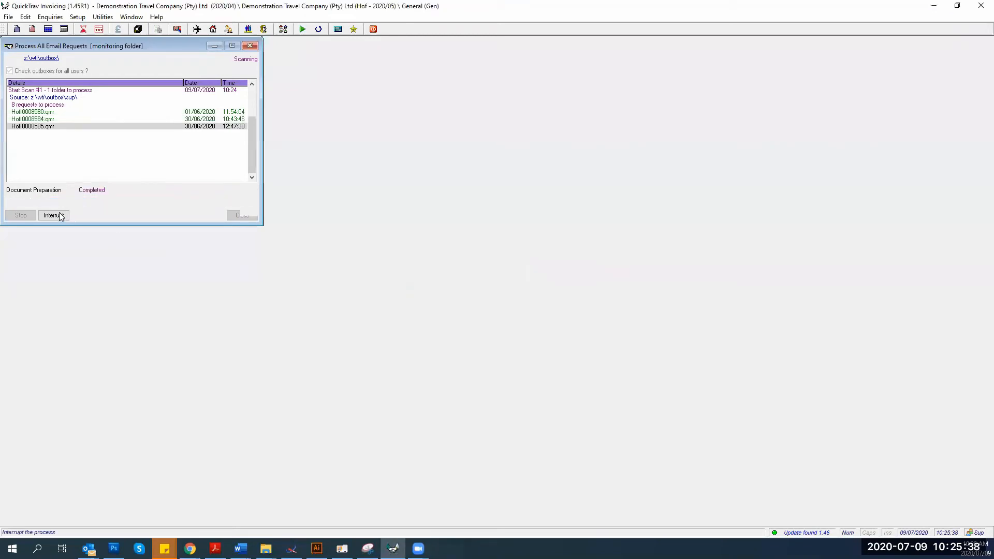
left_click(491, 320)
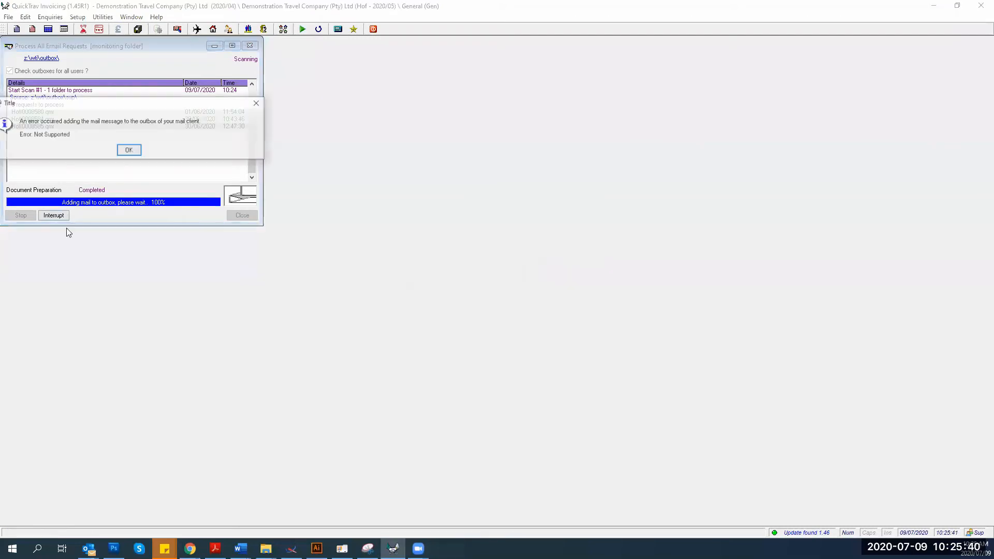
left_click(129, 149)
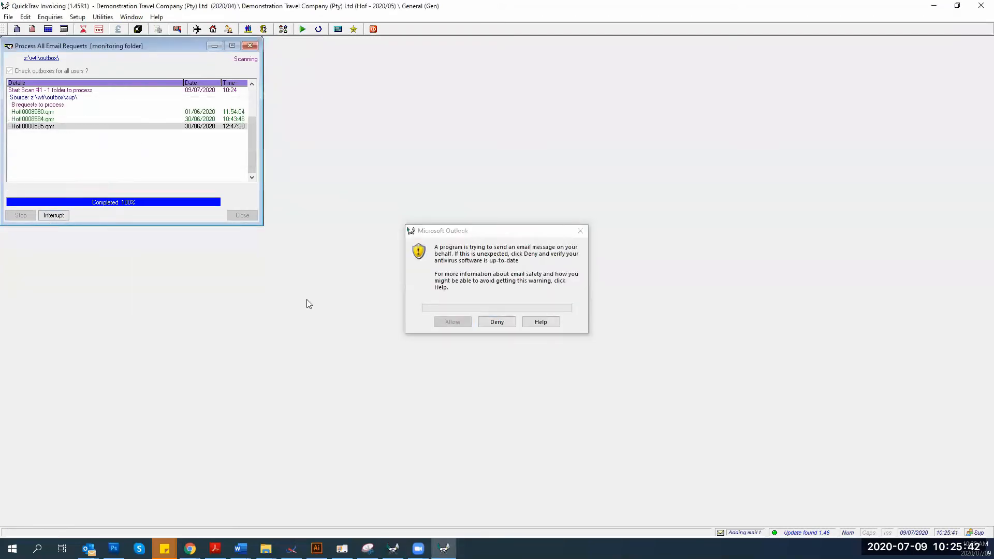
left_click_drag(451, 231, 279, 253)
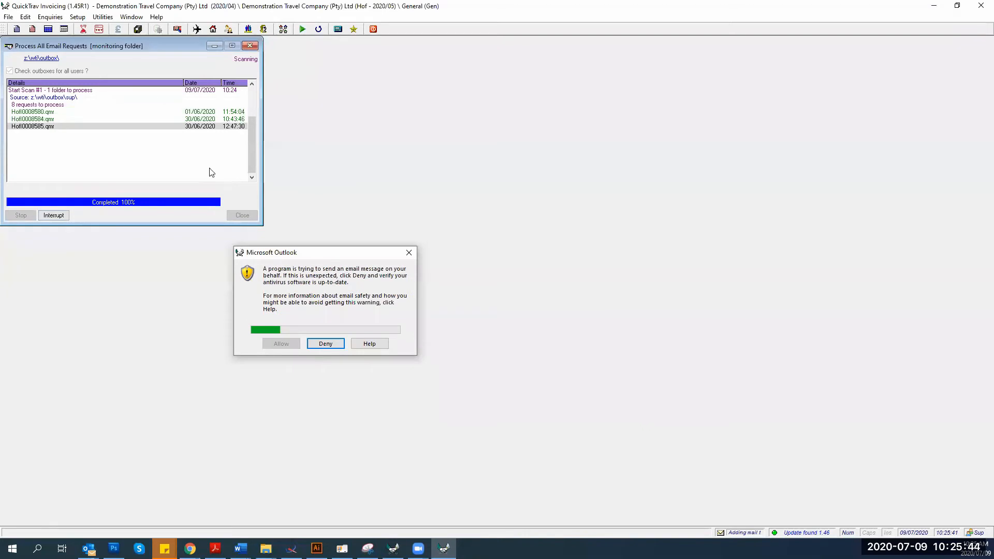
left_click(201, 177)
left_click(129, 150)
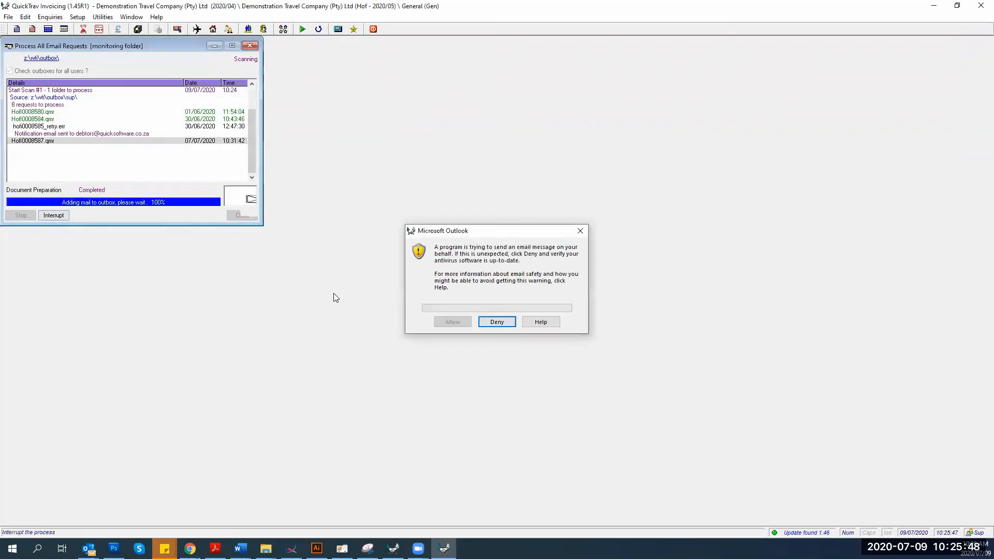
left_click(482, 322)
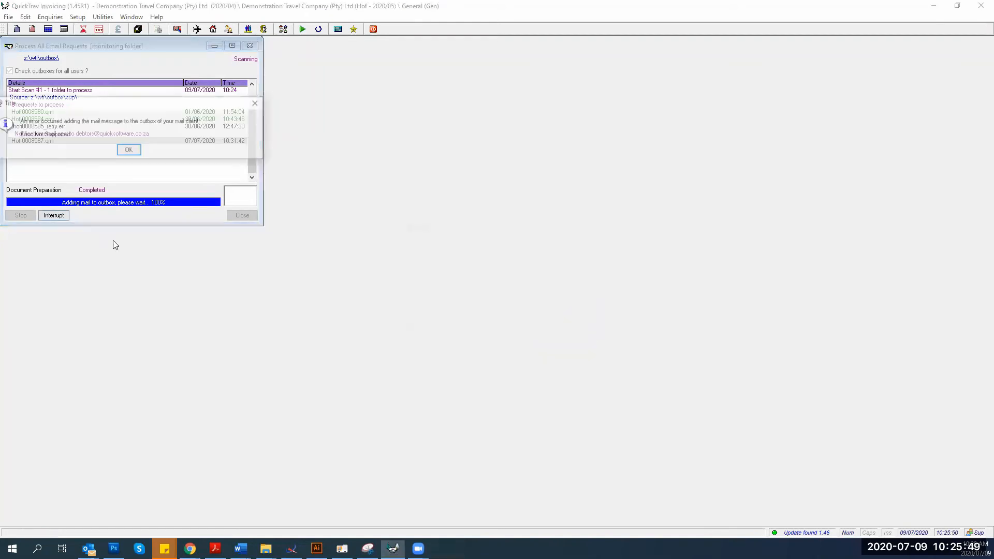
left_click(129, 151)
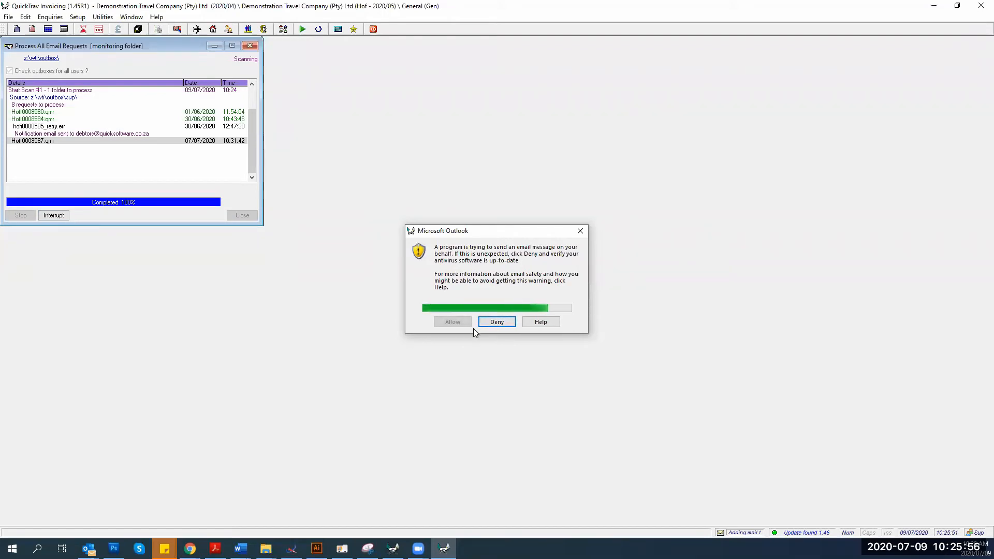
Work through the remaining Outlook prompts and 'Not Supported' errors until processing completes
left_click(453, 323)
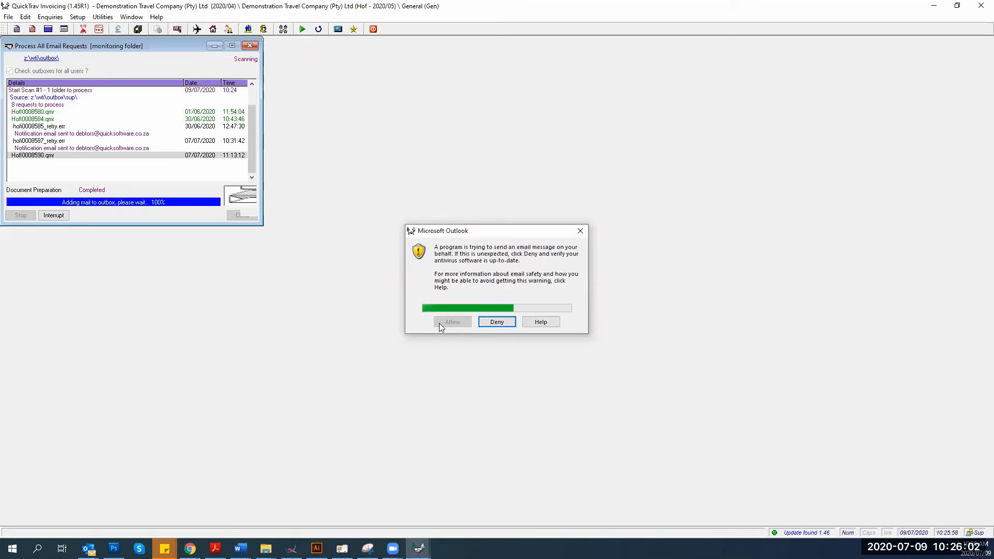
left_click(439, 323)
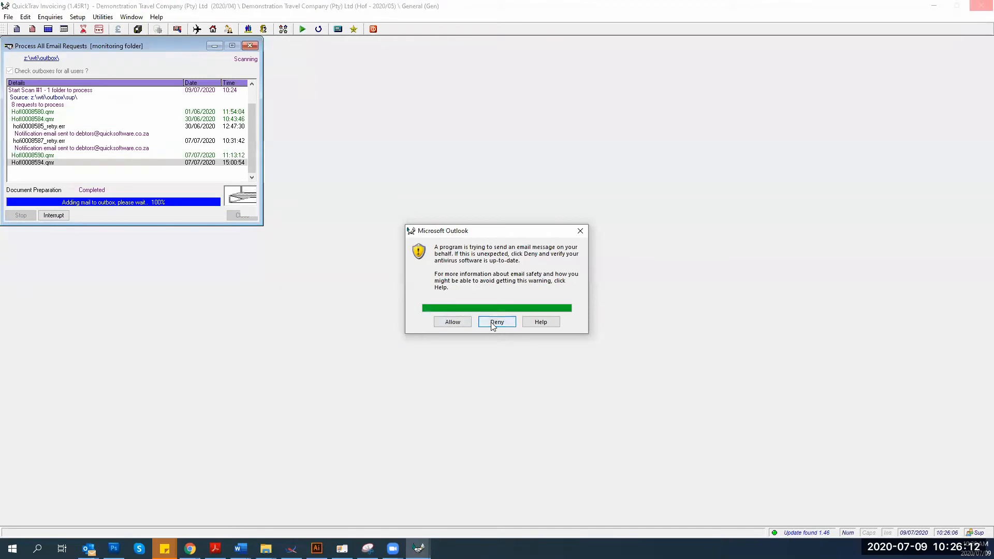
left_click(454, 322)
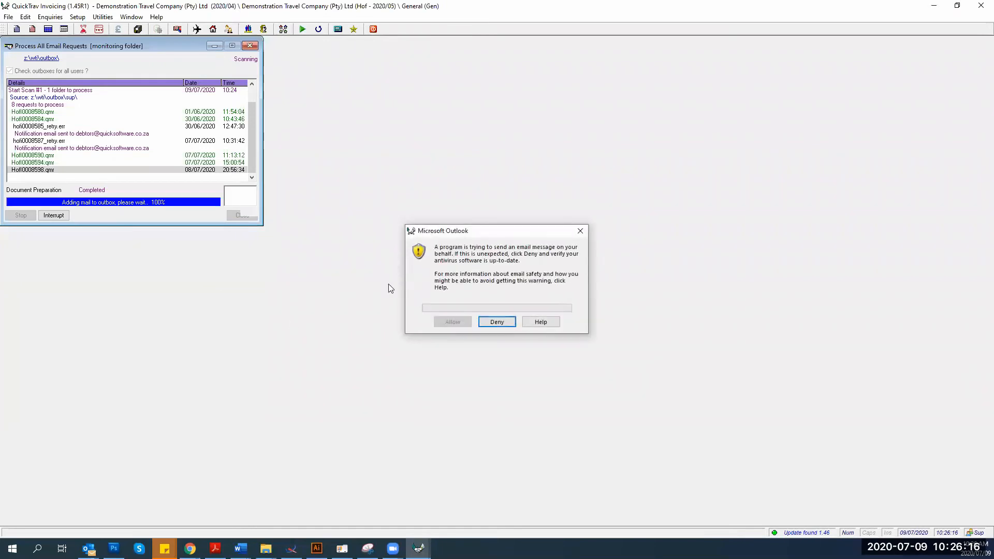
left_click(498, 325)
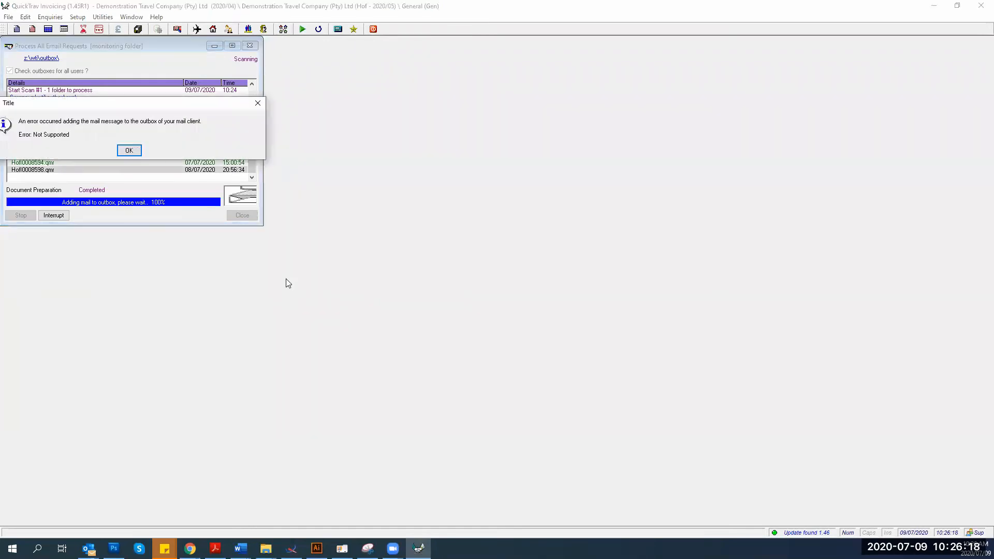
left_click(129, 149)
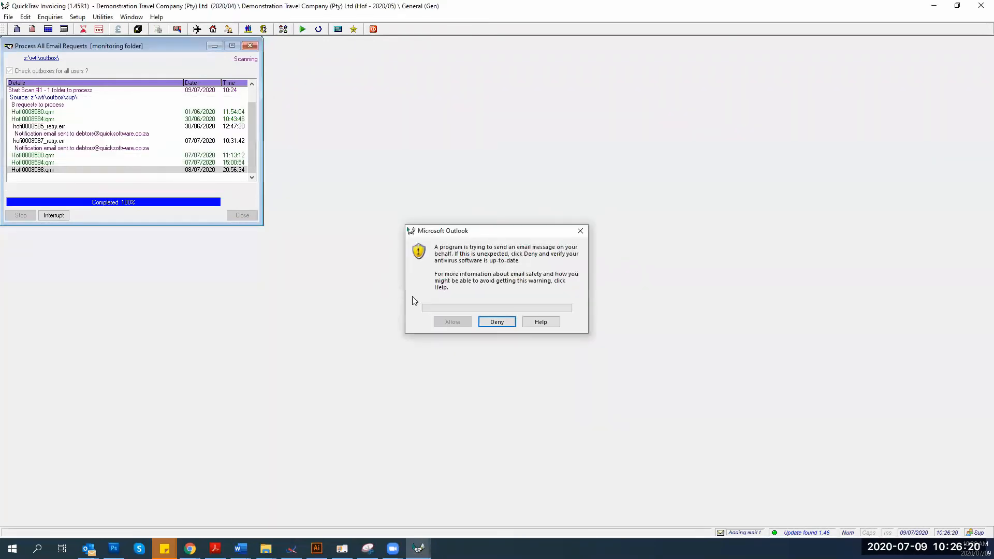
left_click(484, 322)
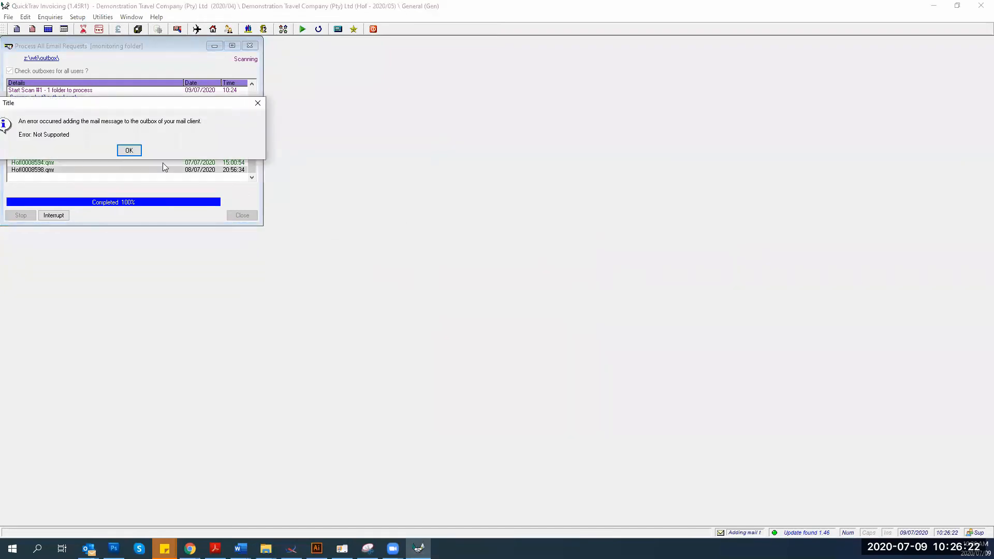
left_click(129, 150)
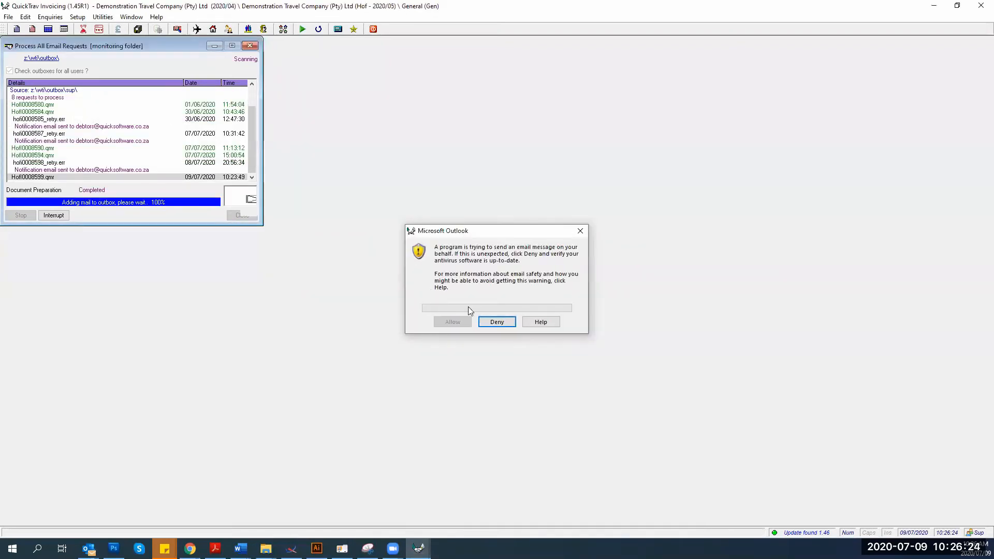
left_click(487, 323)
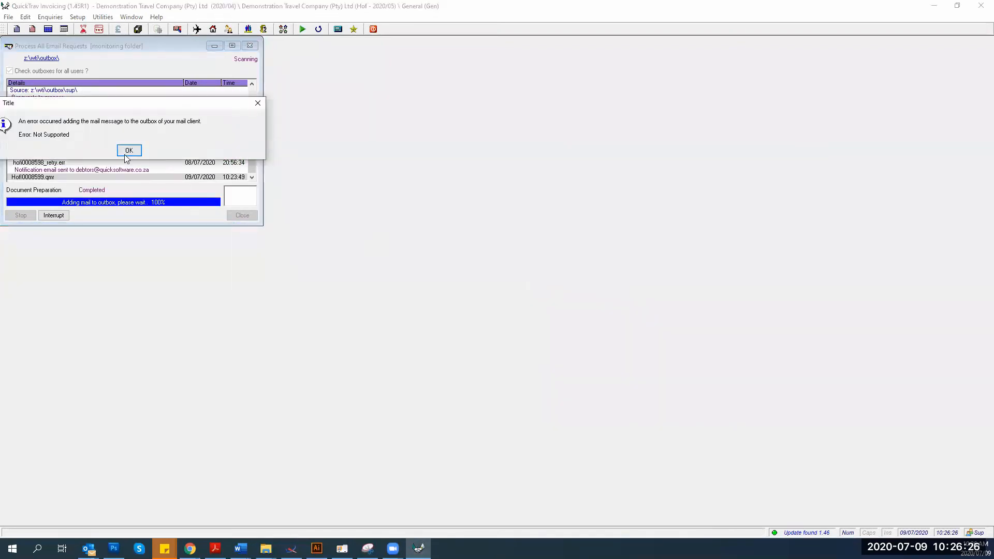
left_click(126, 151)
left_click(493, 320)
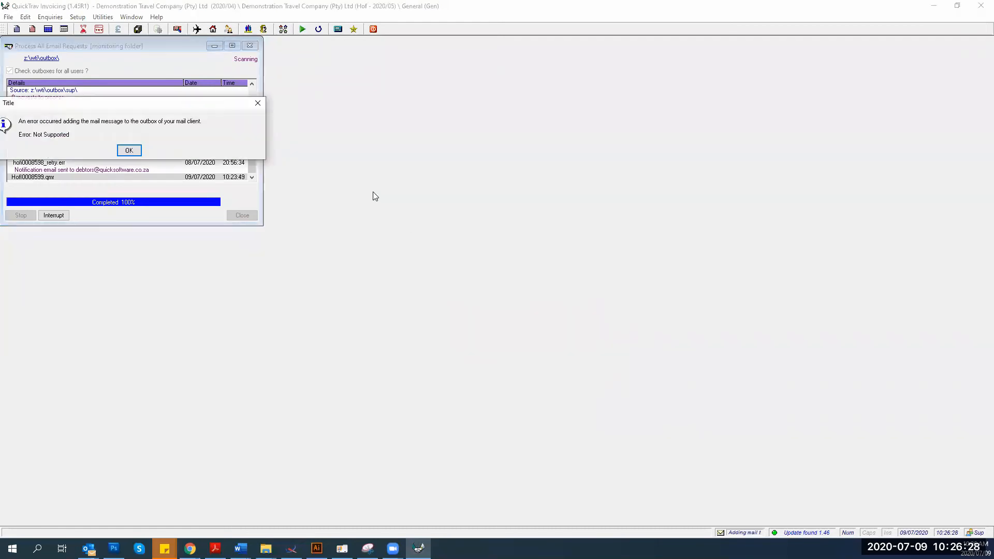
left_click(129, 150)
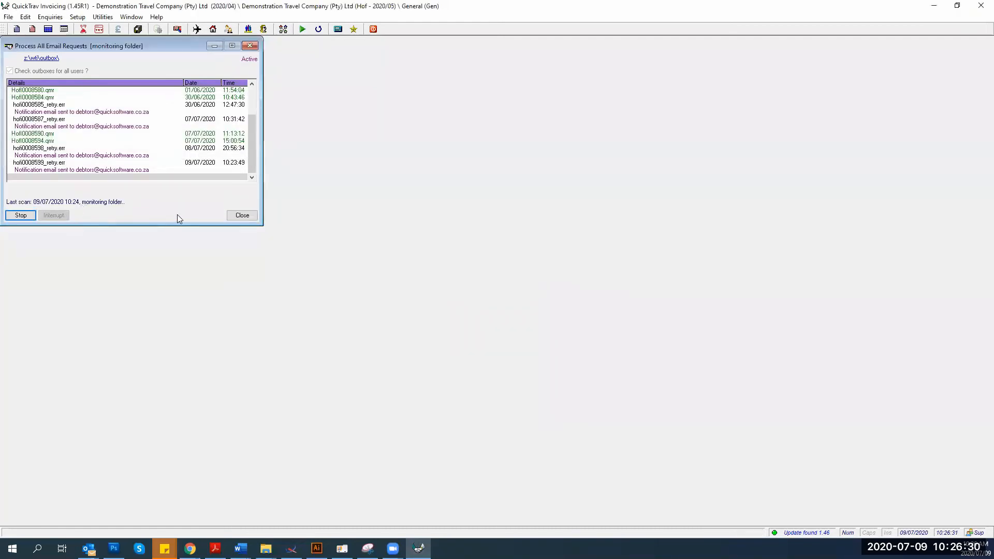
Stop outbox monitoring and close the Process All Email Requests window
left_click(19, 216)
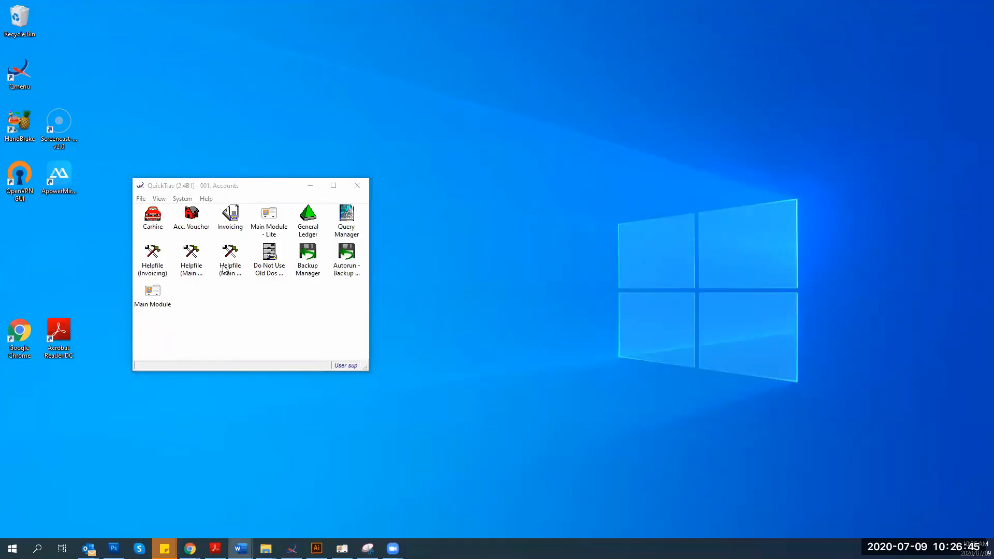
double_click(232, 228)
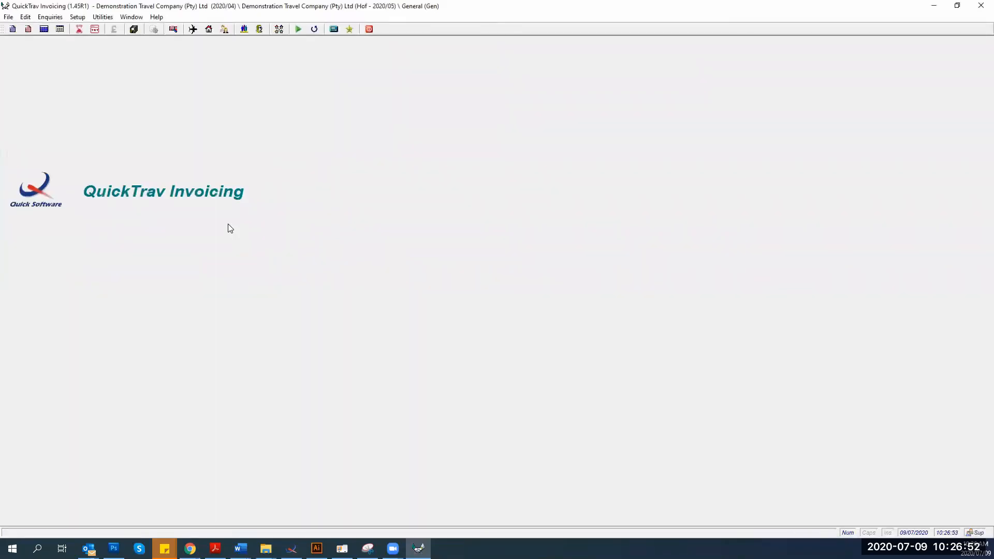
In My Preferences > My Email, set Mail service to 'Quick internal mailer' and save
left_click(78, 17)
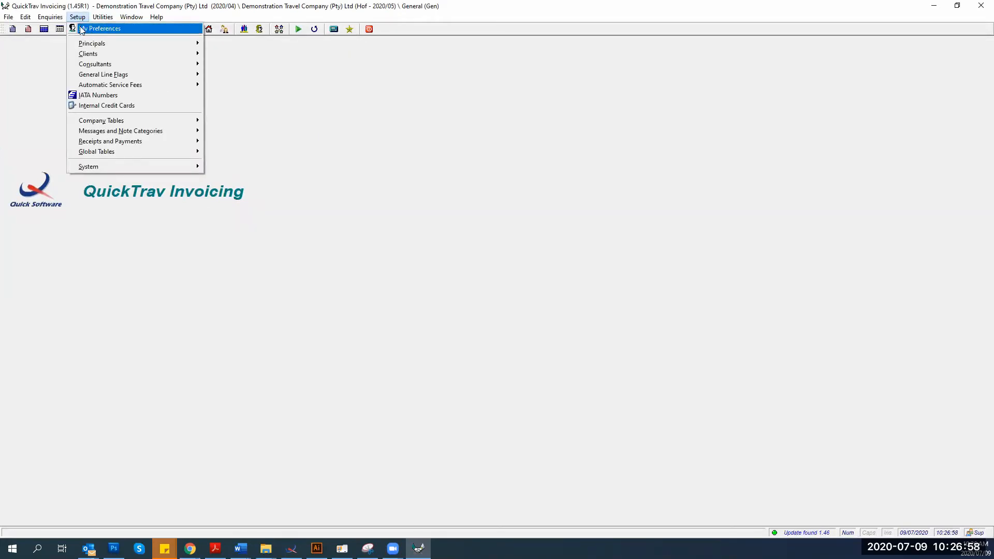
left_click(88, 29)
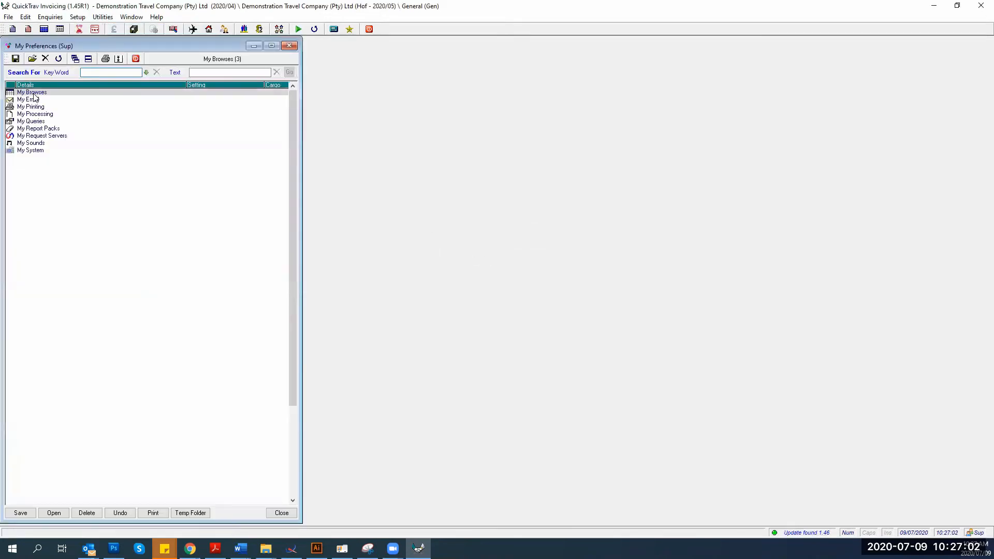
double_click(31, 100)
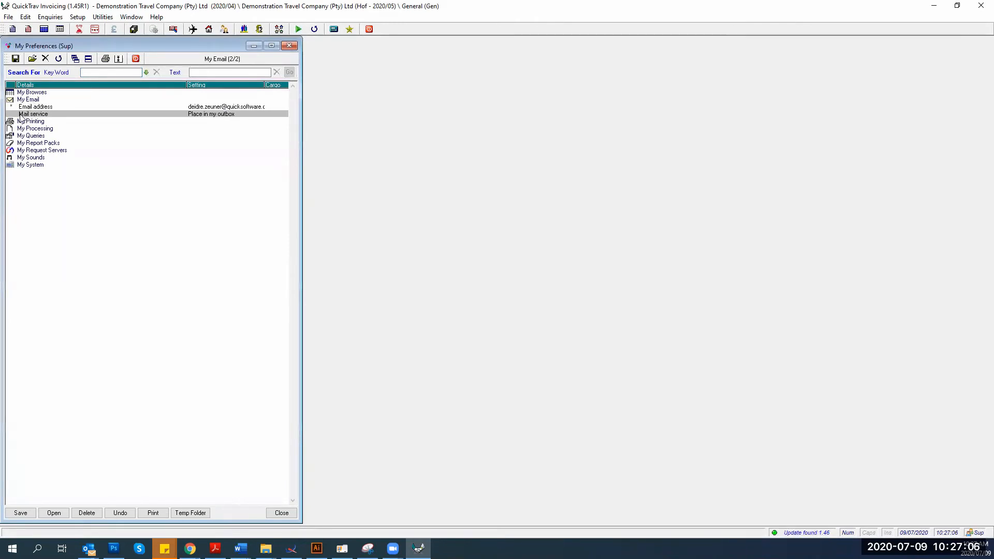
double_click(20, 114)
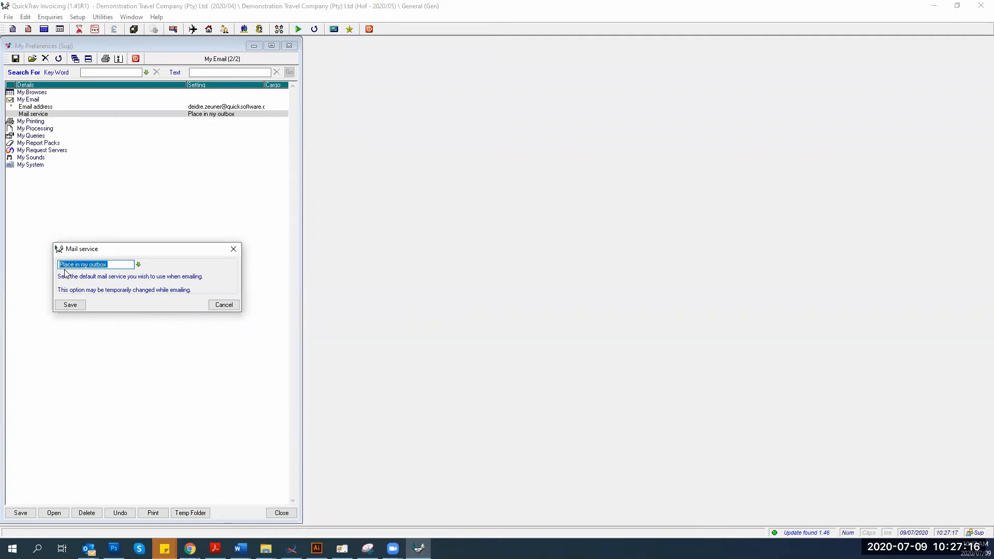
left_click(138, 265)
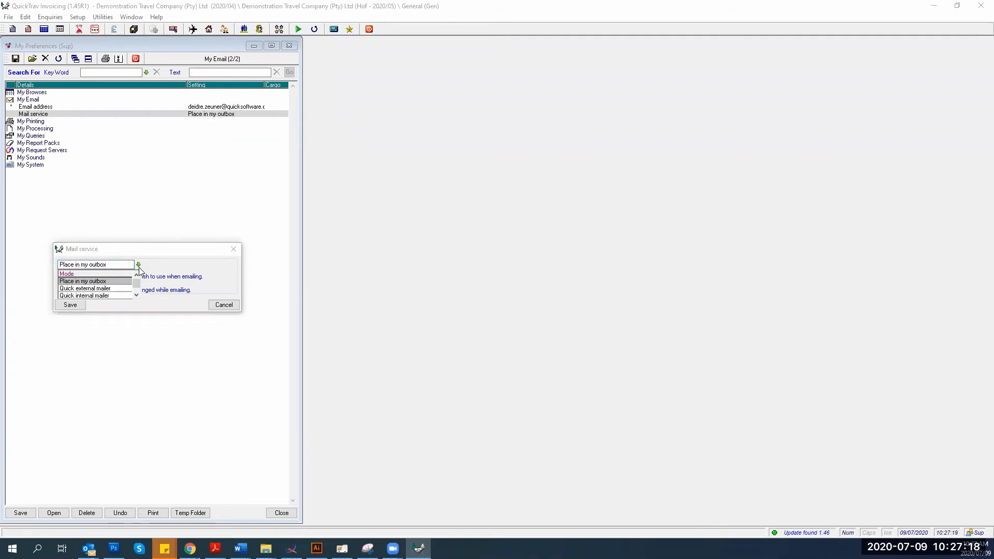
left_click(88, 296)
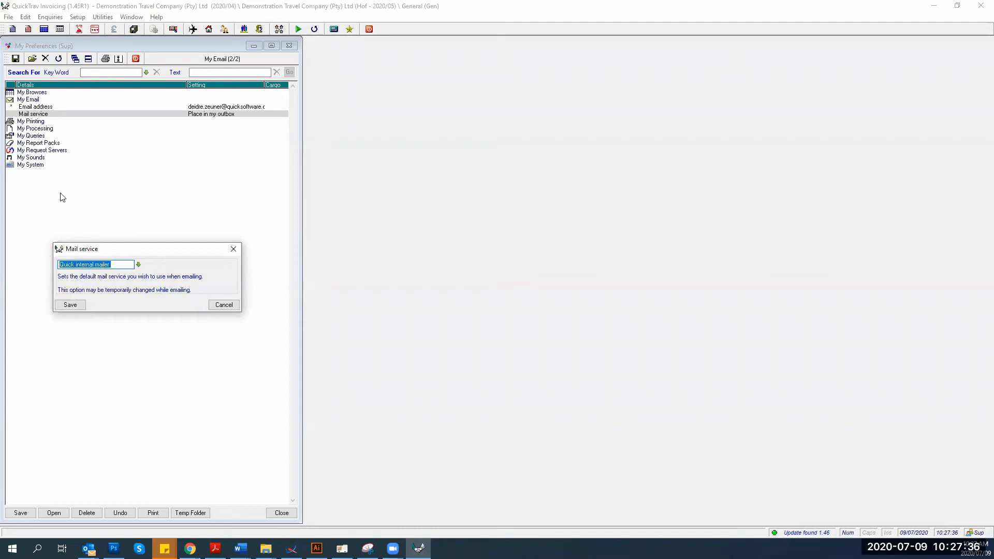
left_click(70, 306)
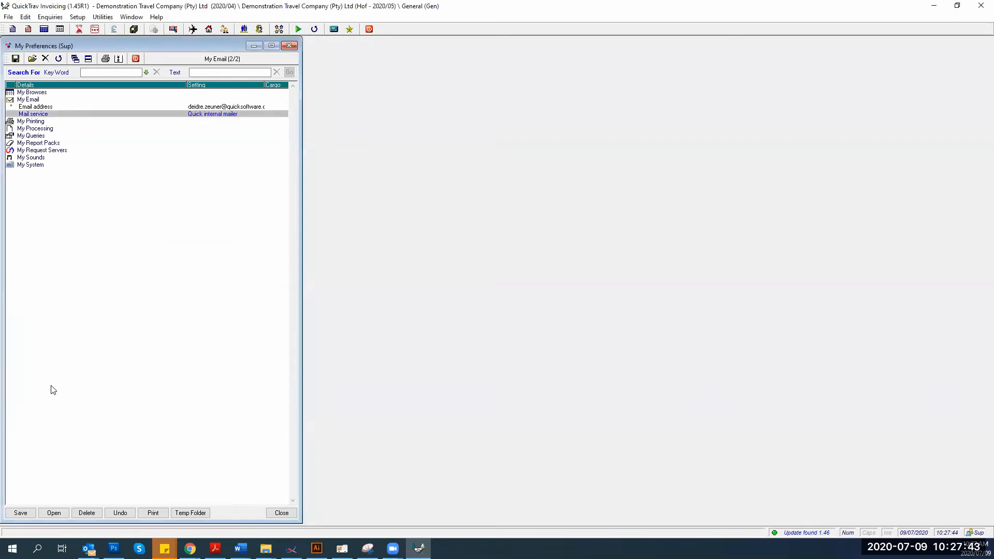
left_click(20, 513)
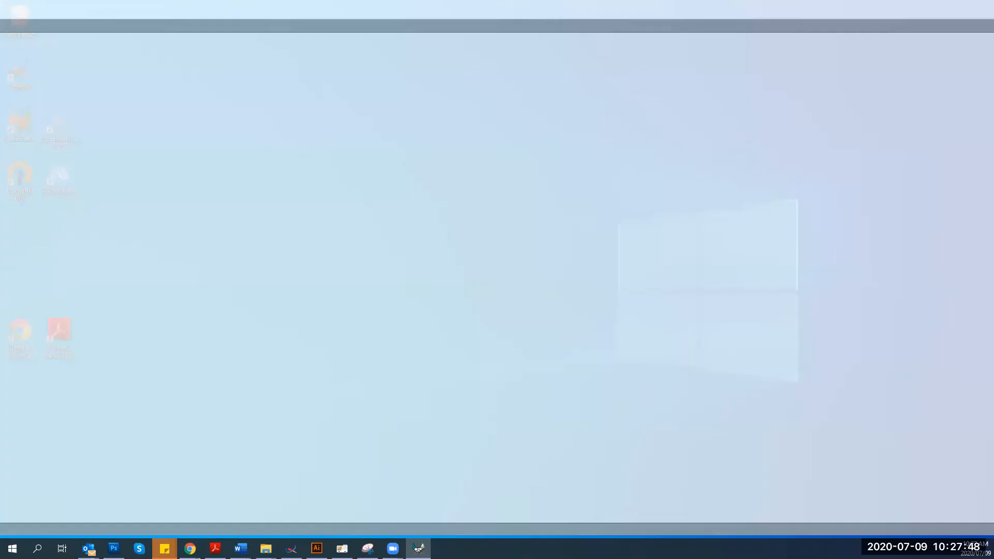
Switch to Microsoft Outlook and maximize it to show the inbox with the bounce messages
key("alt+Tab")
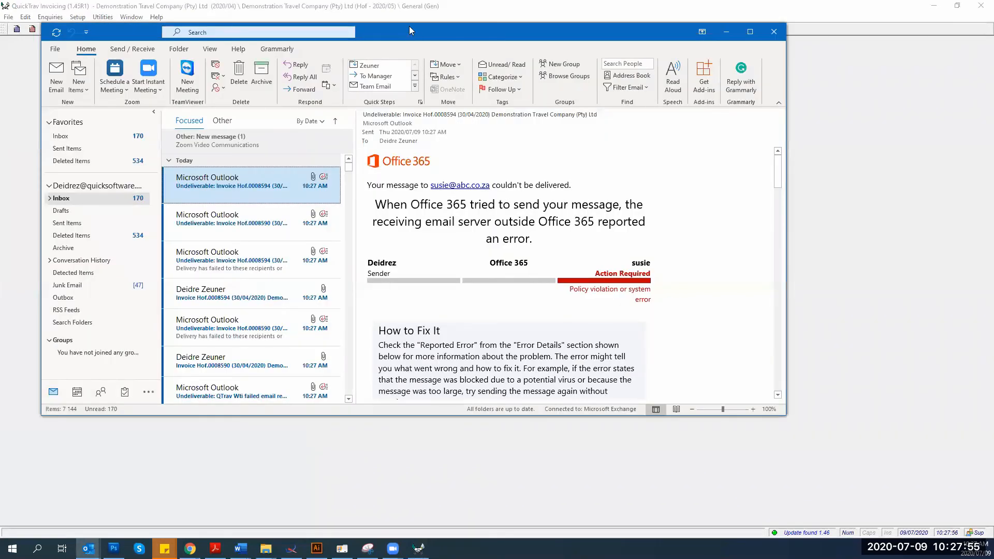
double_click(409, 27)
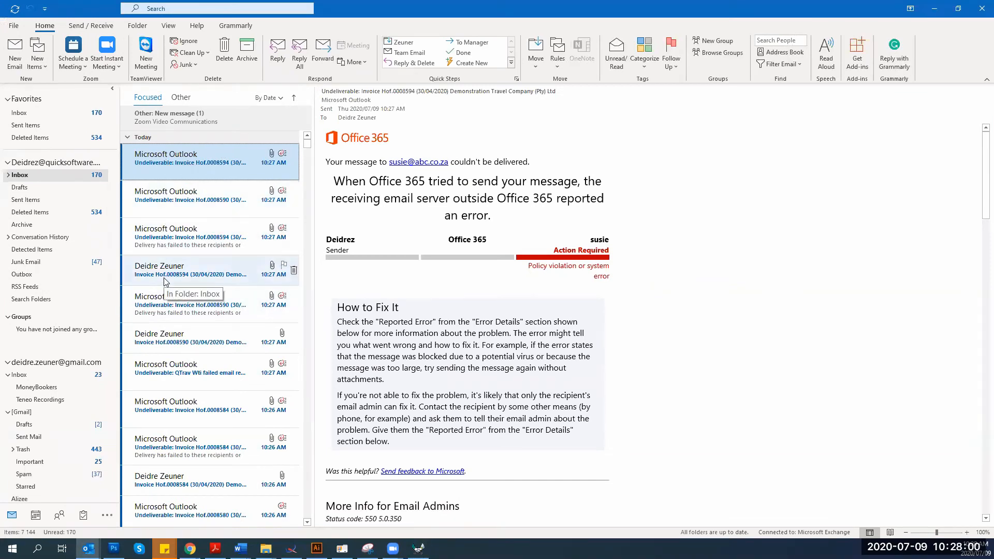
Preview the Hof.0008594 invoice PDF, read its undeliverable report, then return to QuickTrav Invoicing
left_click(165, 282)
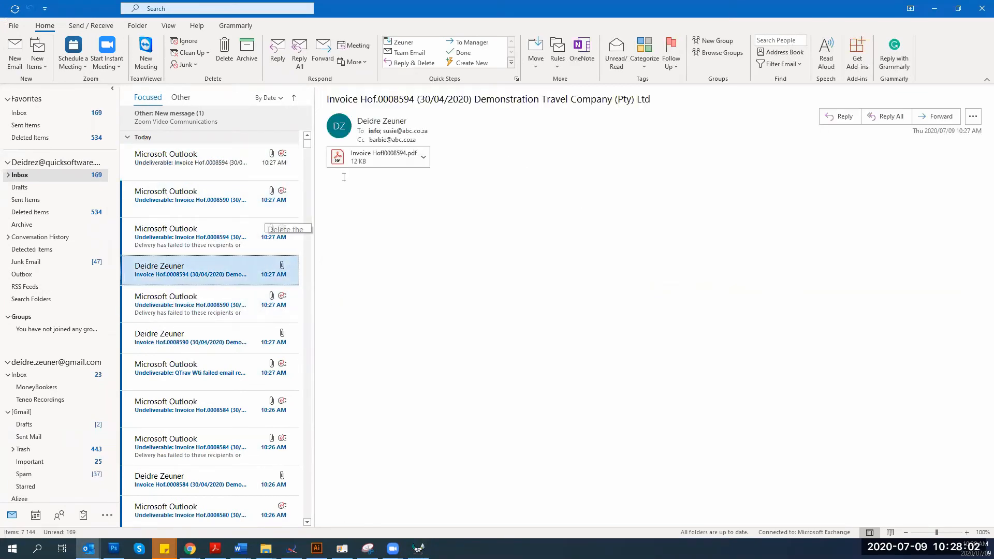
left_click(399, 159)
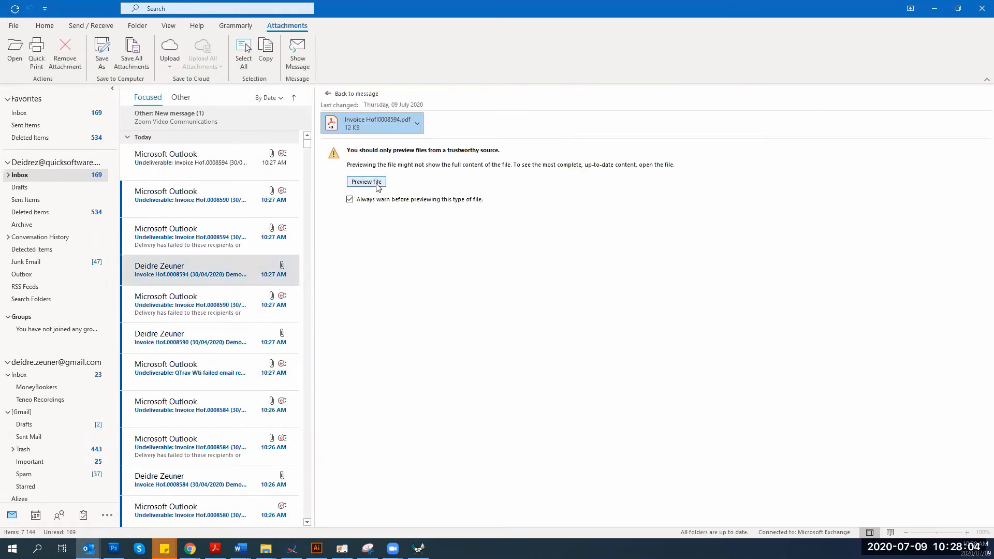
left_click(378, 186)
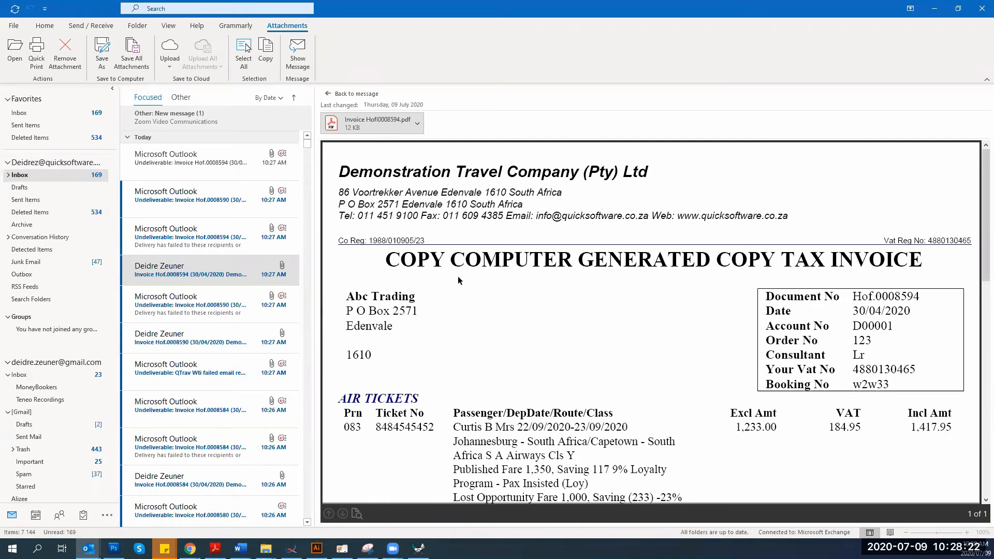
left_click(177, 242)
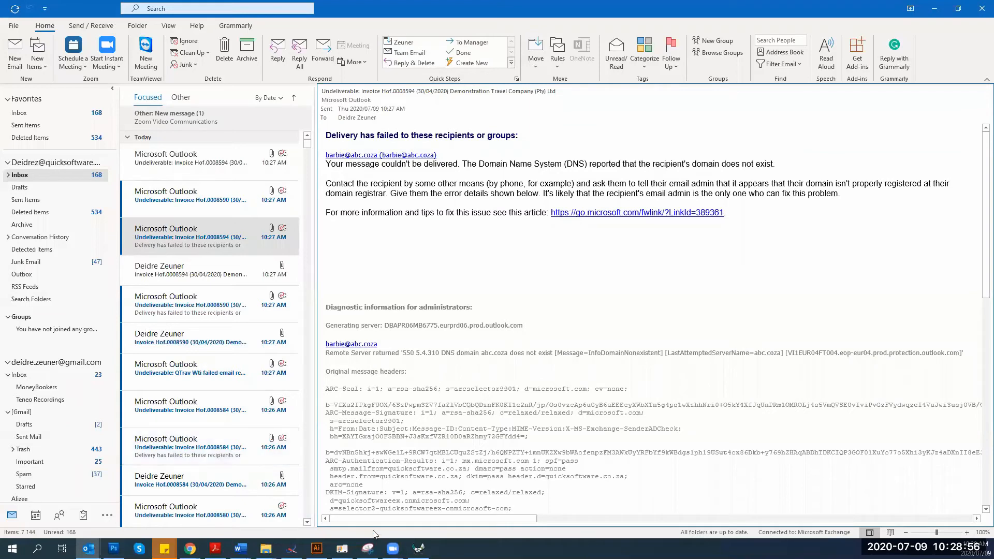
left_click(419, 548)
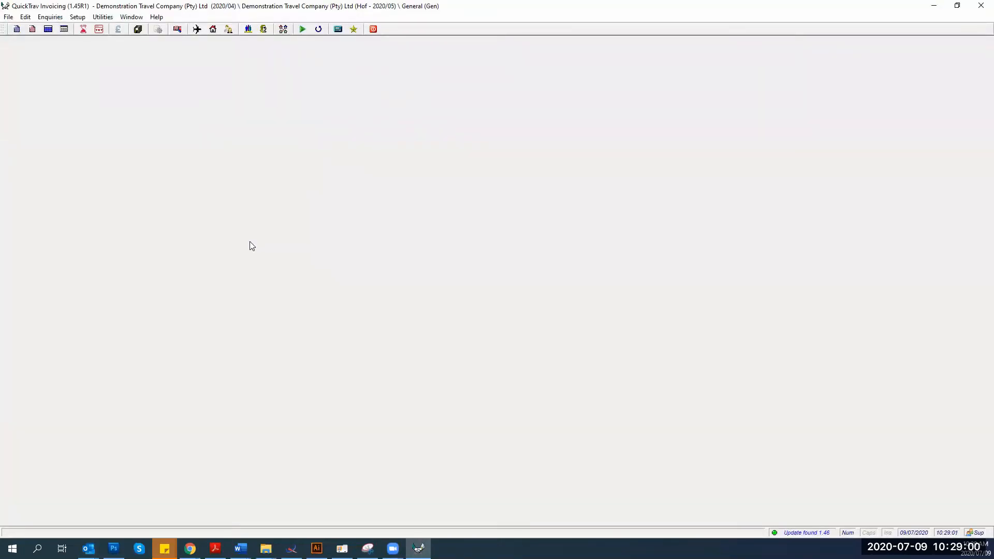
Open File > Emails > Email Register, listing the 22 logged emails
left_click(8, 17)
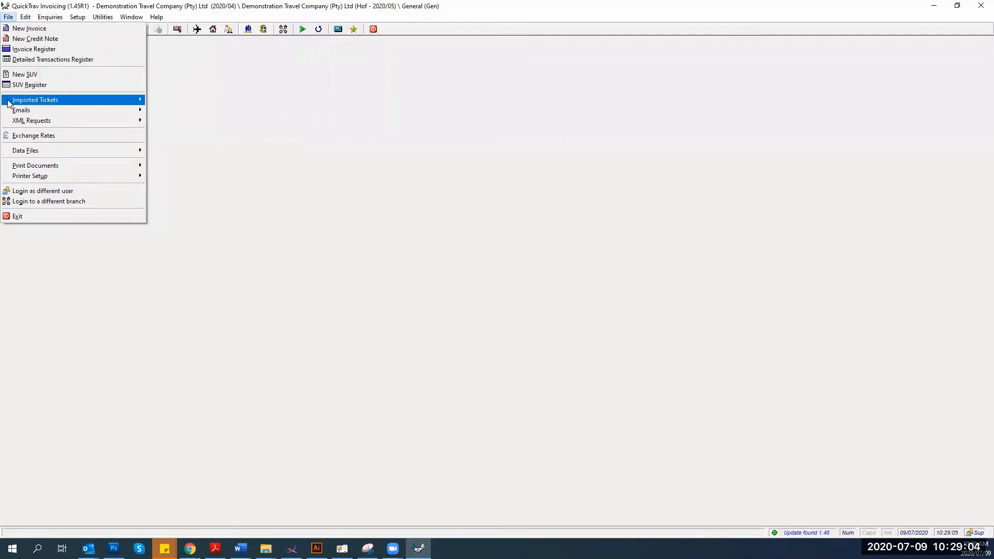
mouse_move(10, 114)
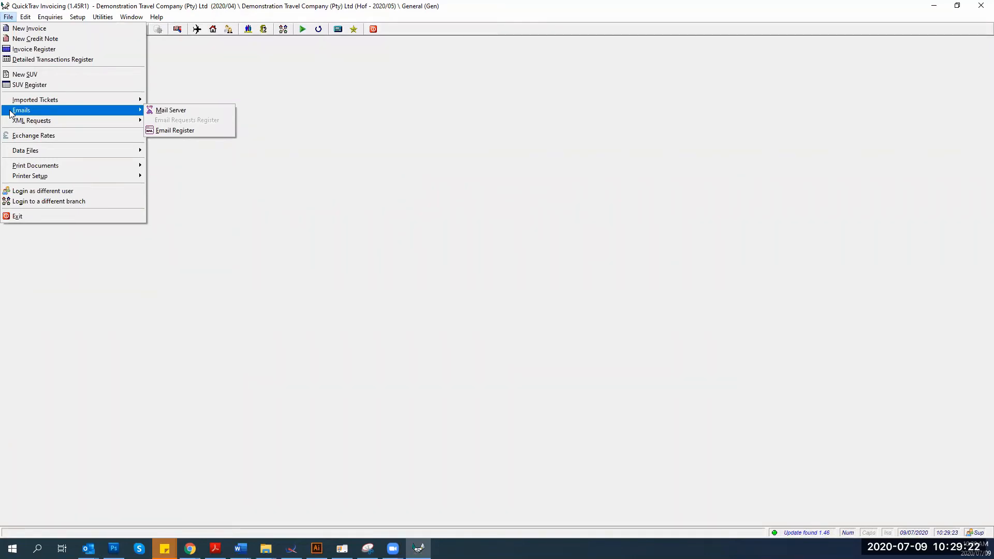
mouse_move(139, 110)
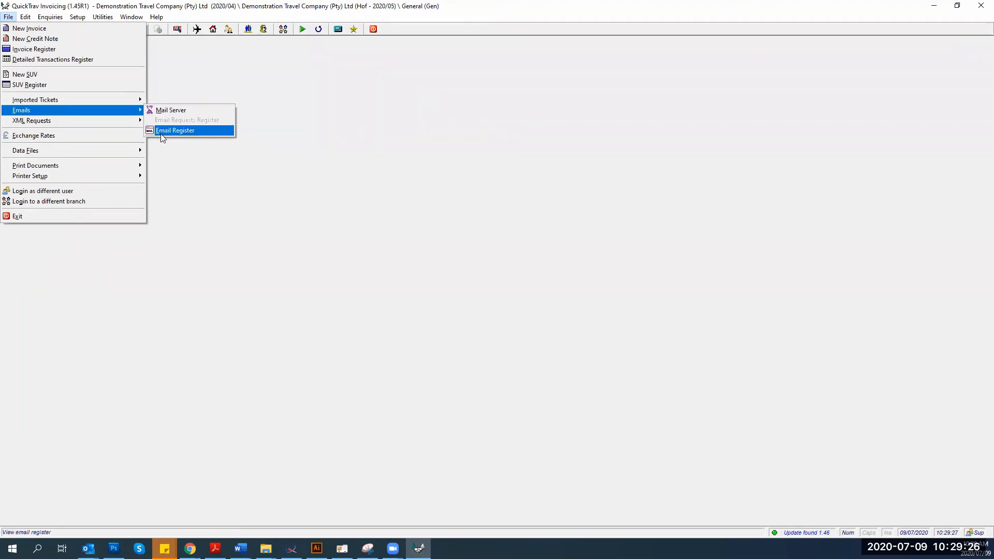
left_click(163, 130)
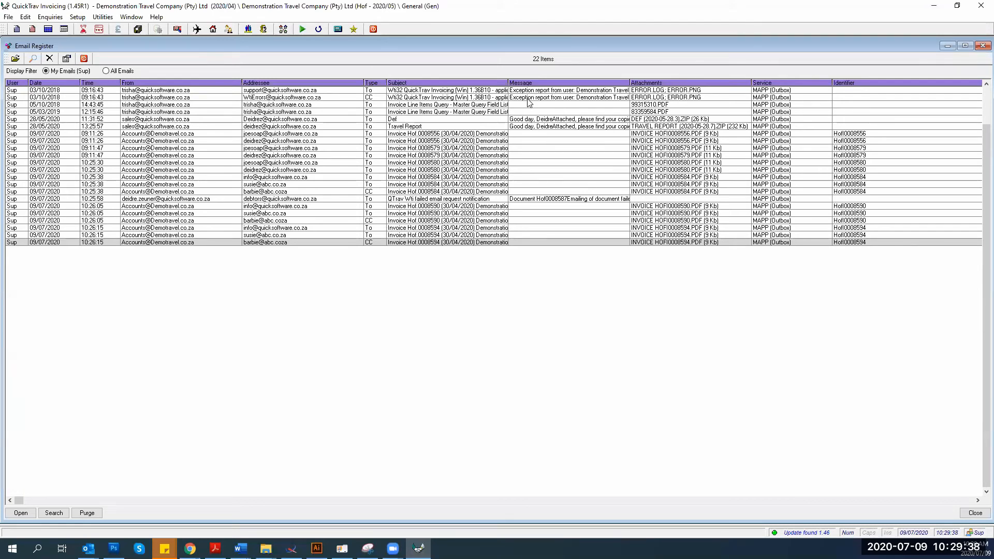
Review the full log of the 28/05/2020 Def email, then select the latest invoice email
left_click(400, 120)
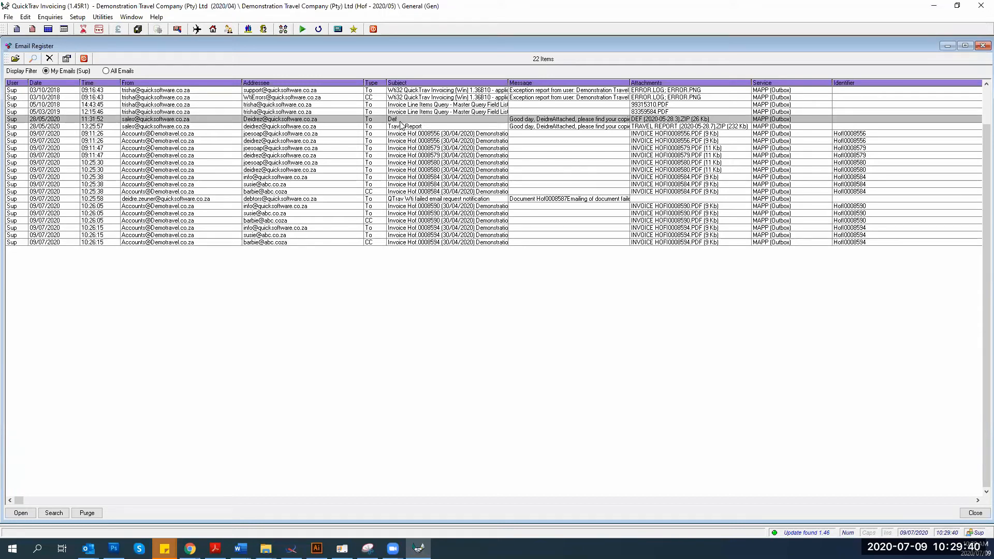
double_click(400, 124)
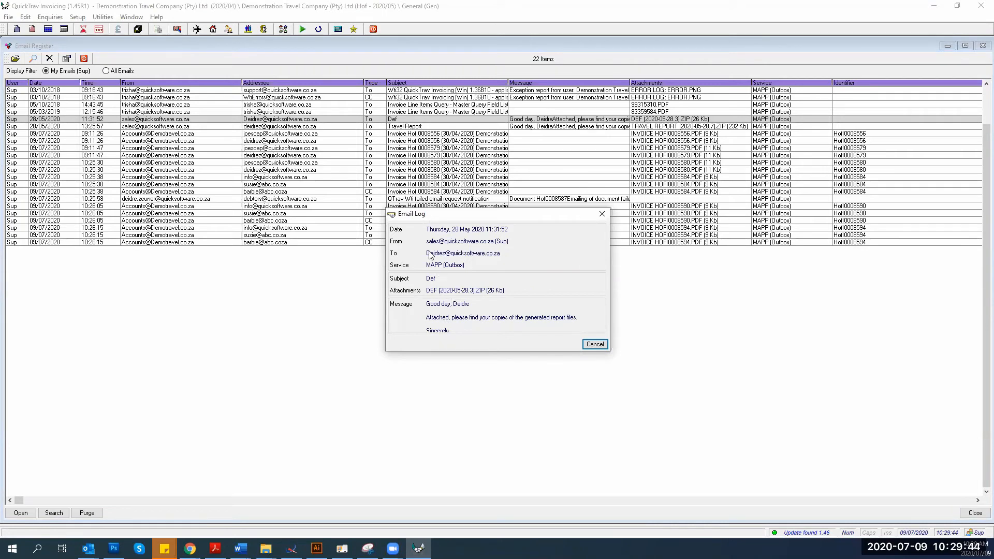
left_click(590, 344)
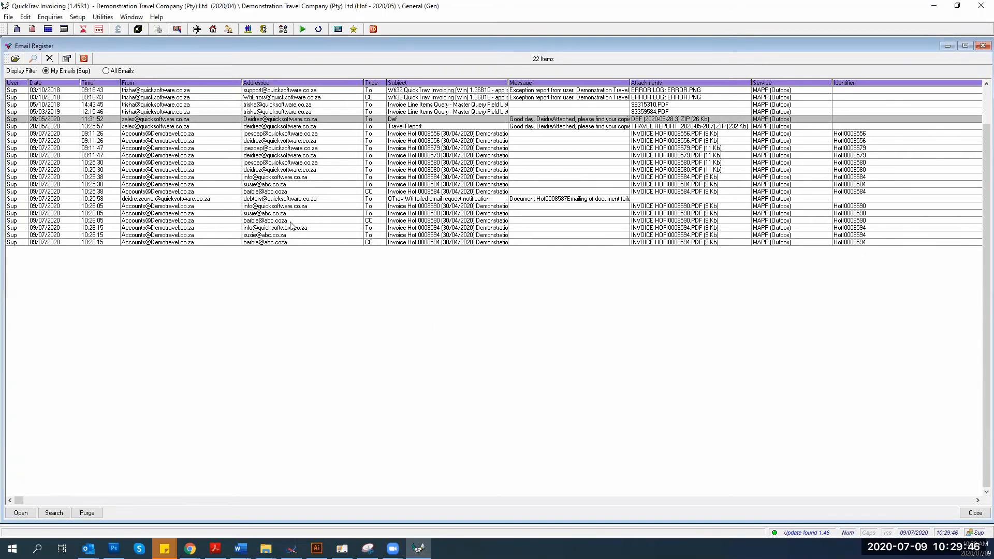
left_click(357, 228)
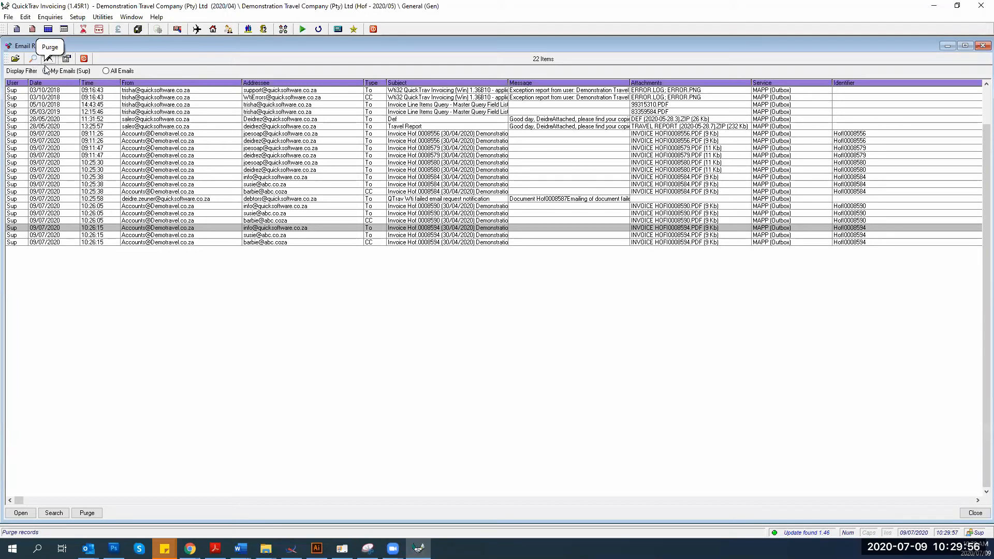
Show emails from all users, review the first entry's log, and bring up the register Search
left_click(105, 71)
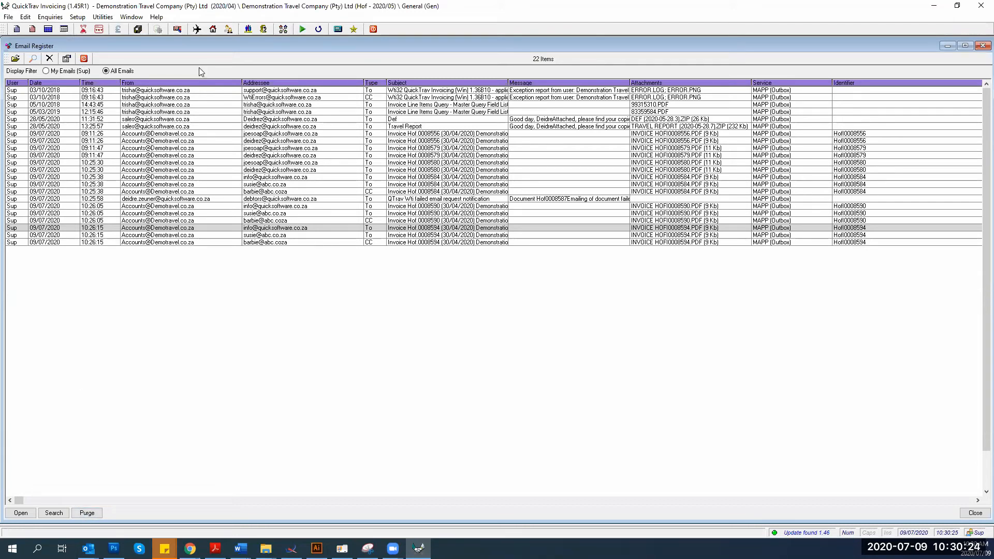
left_click(17, 91)
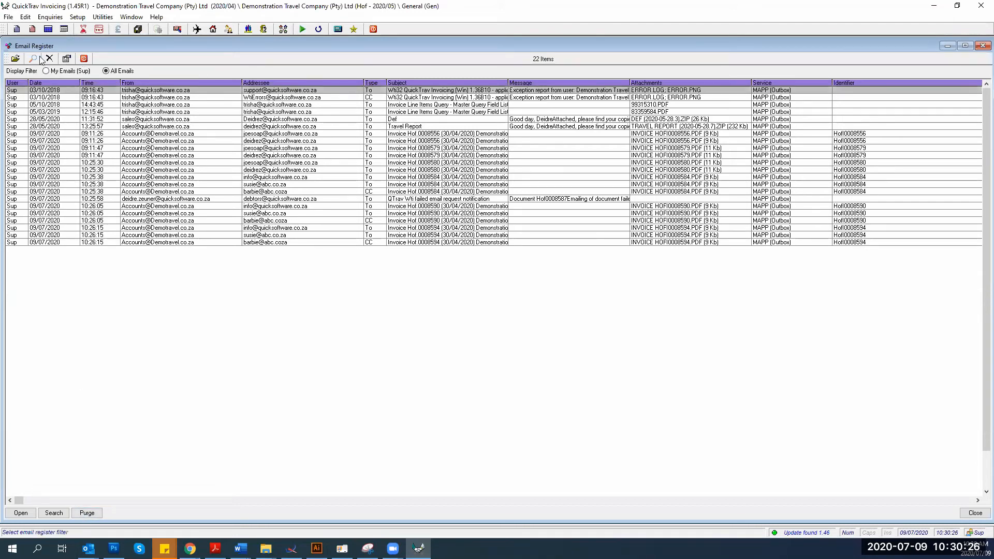
left_click(20, 516)
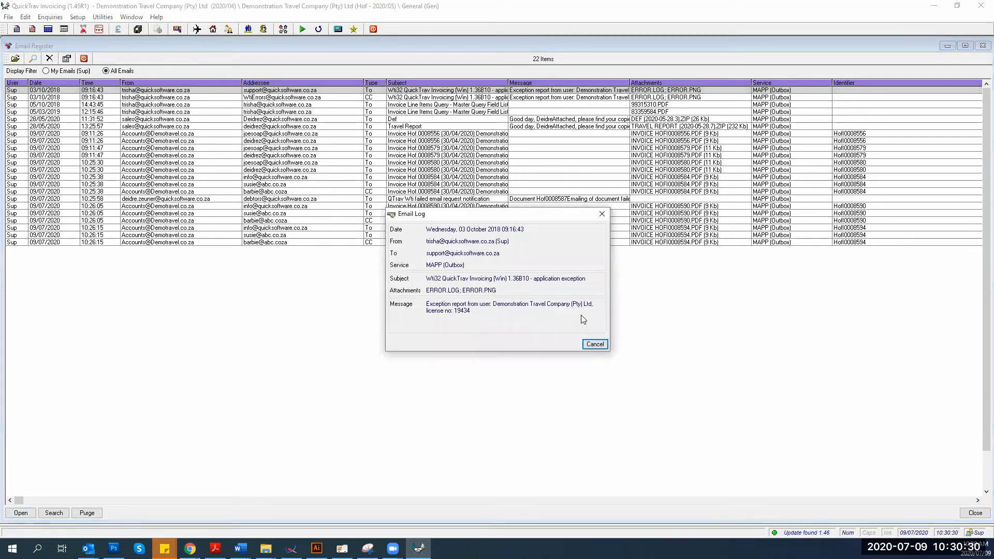
left_click(595, 345)
left_click(55, 513)
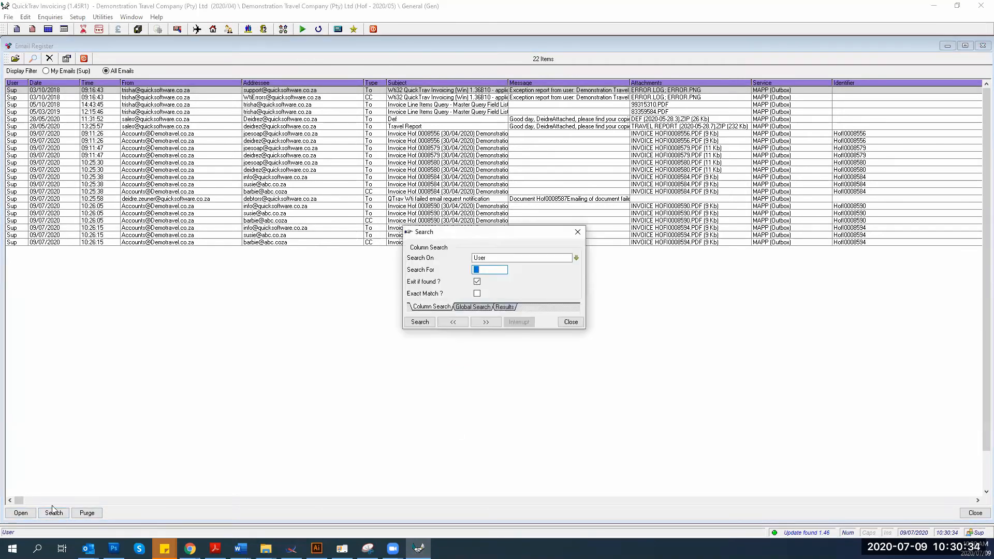
Set the Search On column to Addressee and close the Search dialog without searching
left_click(577, 258)
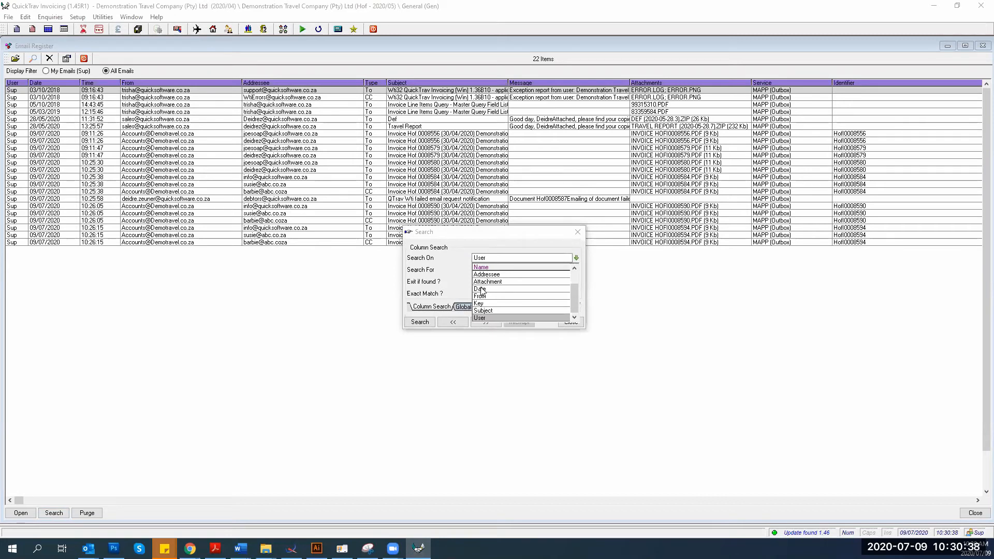
key("Up")
key("Up")
key("Up")
key("Up")
key("Up")
key("Up")
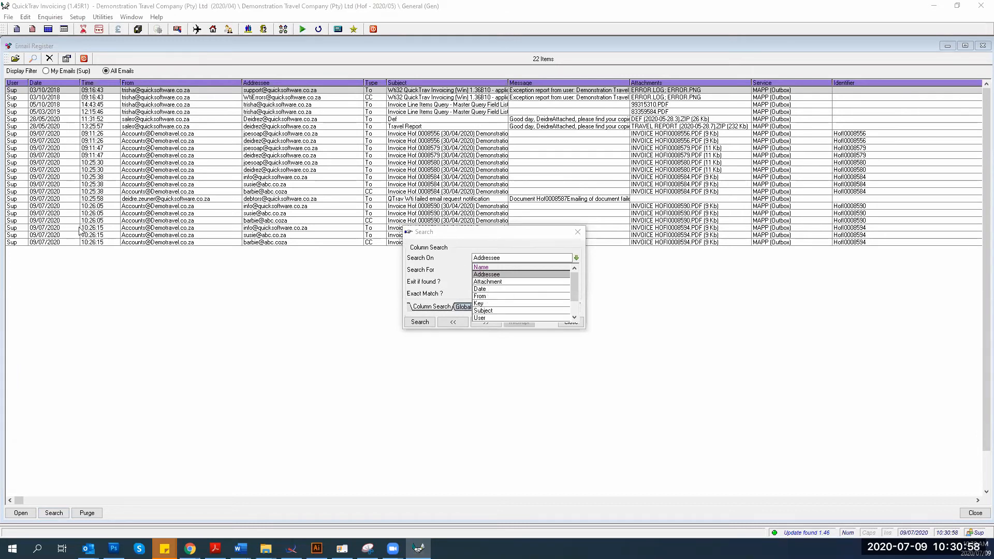
left_click(484, 273)
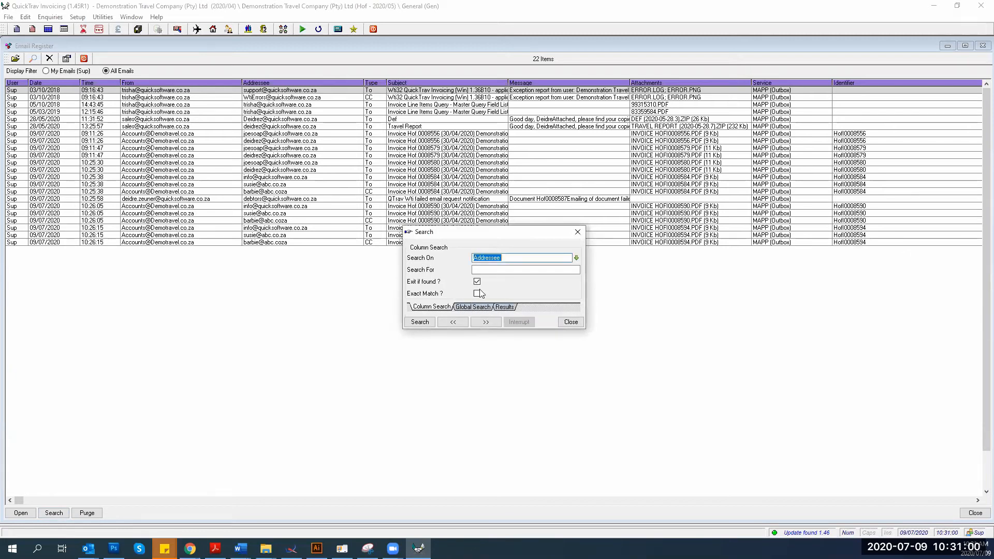
left_click(575, 323)
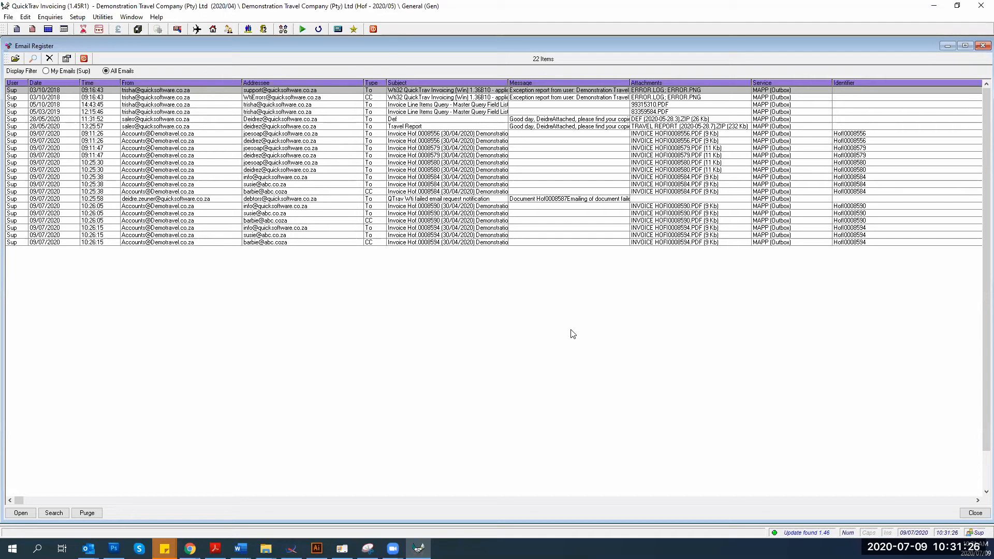
Bring up the Invoices / Credit Notes print dialog covering 01/05/2020 to 31/05/2020
left_click(8, 16)
mouse_move(88, 165)
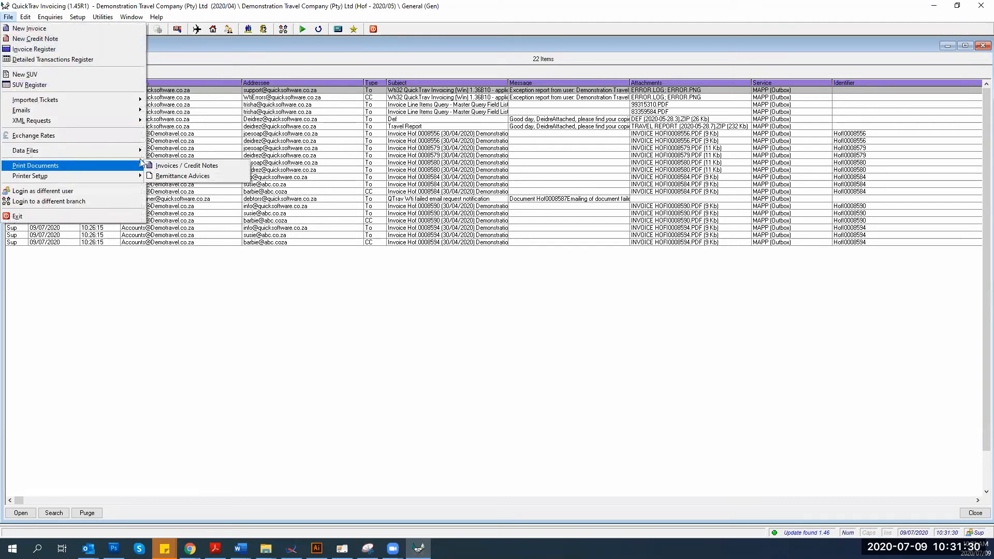
left_click(177, 166)
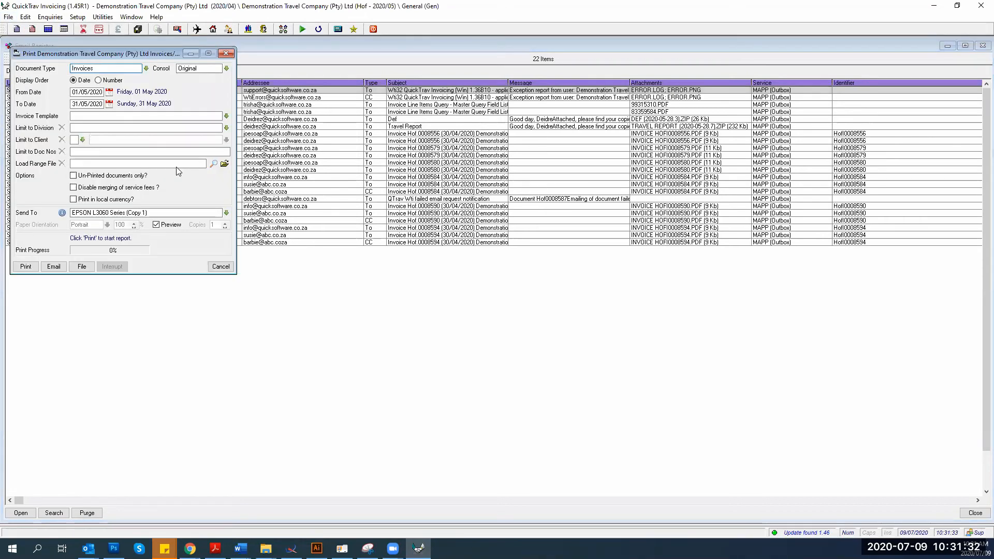
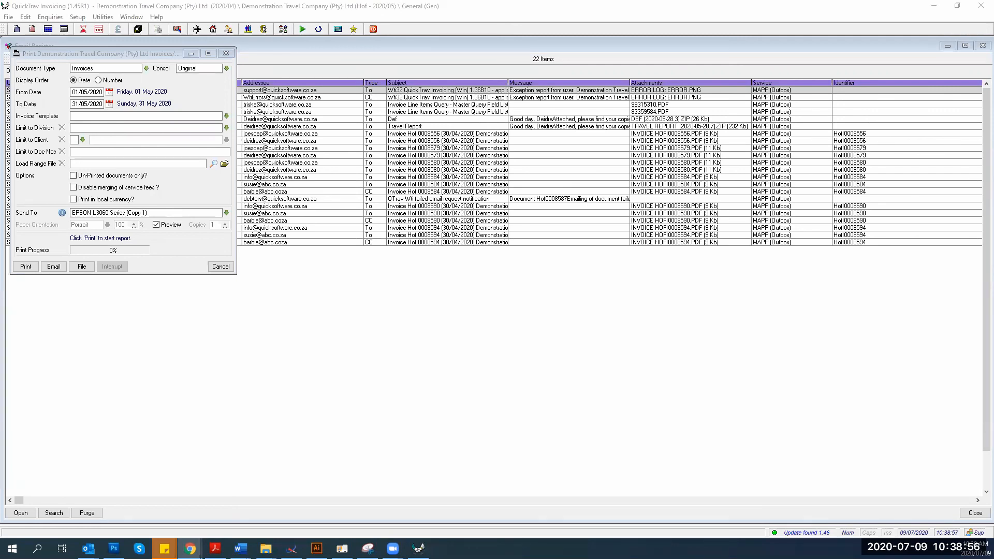
Switch to Outlook to read the undeliverable bounce for invoice Hof.0008594's nonexistent recipient domain
key("alt+Tab")
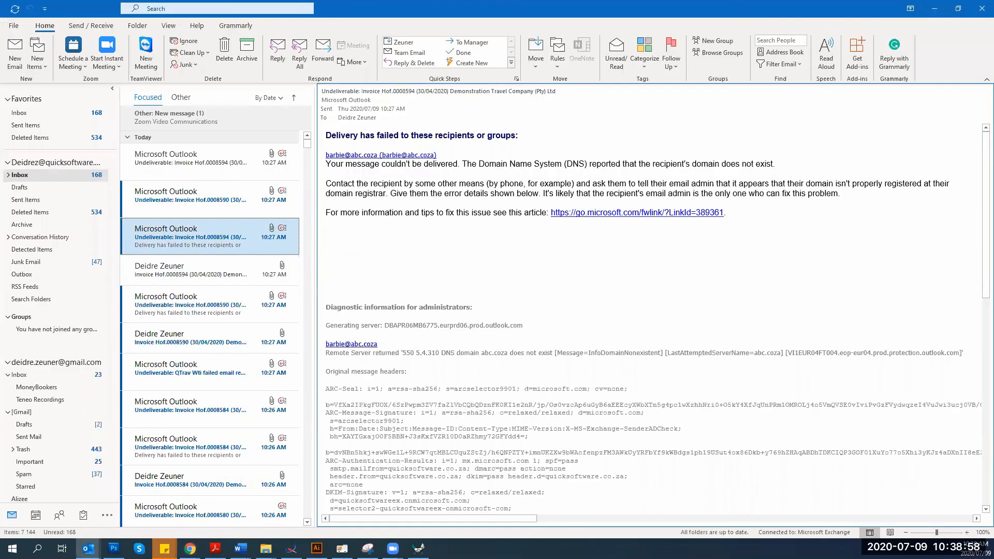